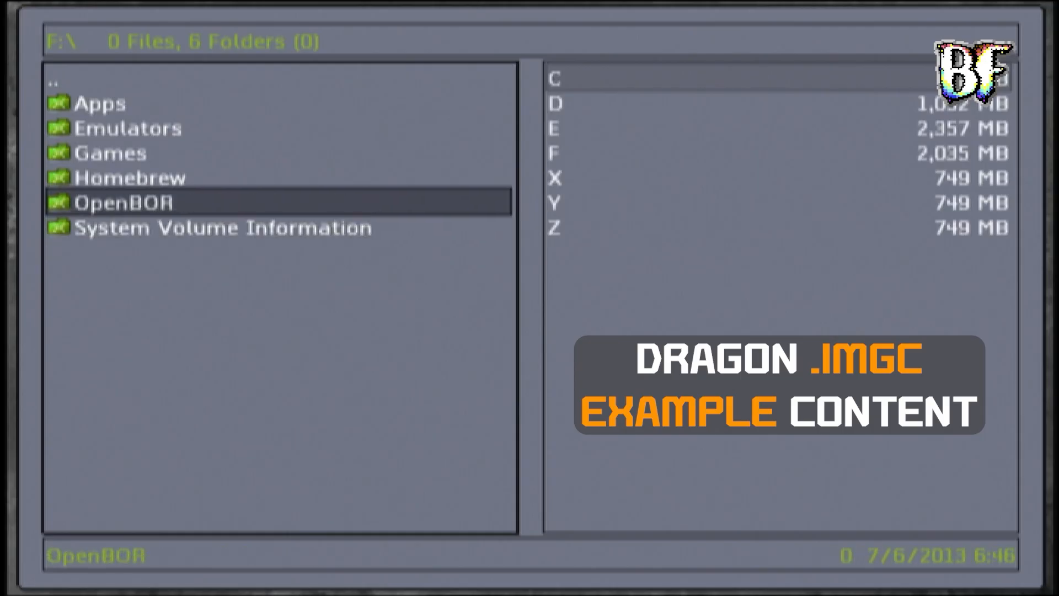
Open the Emulators folder on drive F, examine its list of emulator folders down to Wonderswan Color, and return to the drive root
key("Return")
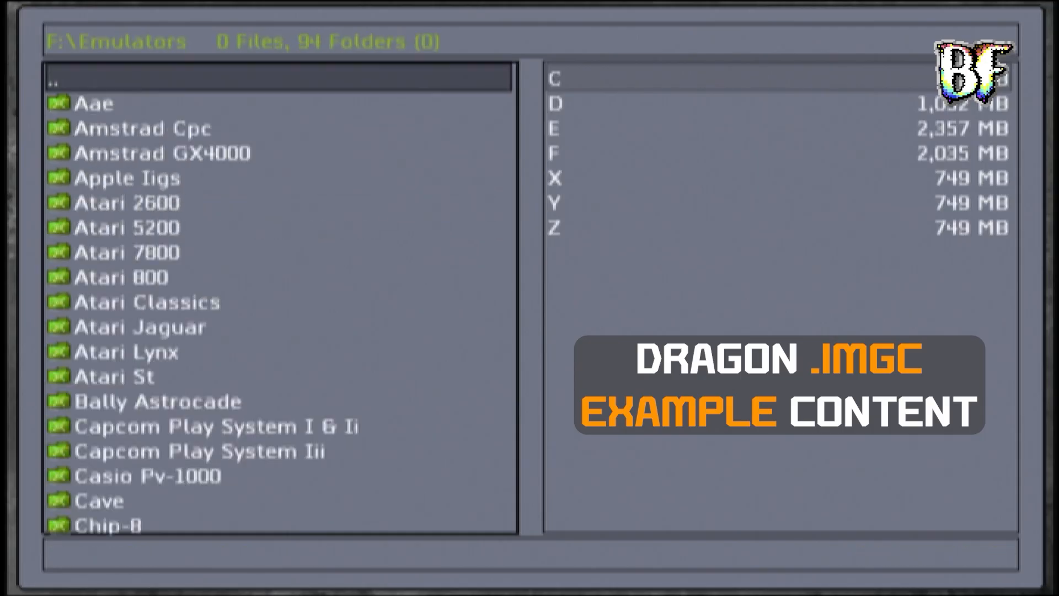
key("Down")
key("Down")
key("Down")
key("Down")
key("Down")
key("Down")
key("Down")
key("Down")
key("Down")
key("Down")
key("Down")
key("Down")
key("Down")
key("Down")
key("Down")
key("Down")
key("Down")
key("Down")
key("Down")
key("Down")
key("Down")
key("Down")
key("Down")
key("Down")
key("Down")
key("Down")
key("Down")
key("Down")
key("Down")
key("Down")
key("Down")
key("Down")
key("Down")
key("Down")
key("Down")
key("Down")
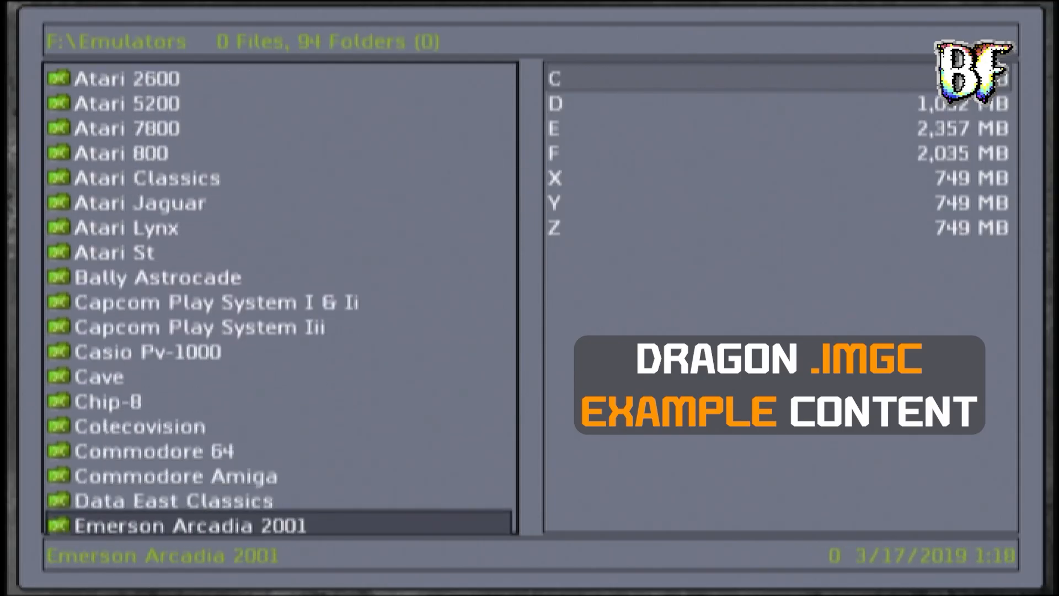
key("Down")
key("Down")
key("Down")
key("Down")
key("Down")
key("Down")
key("Down")
key("Down")
key("Down")
key("Down")
key("Down")
key("Down")
key("Down")
key("Down")
key("Down")
key("Down")
key("Down")
key("Down")
key("Down")
key("Down")
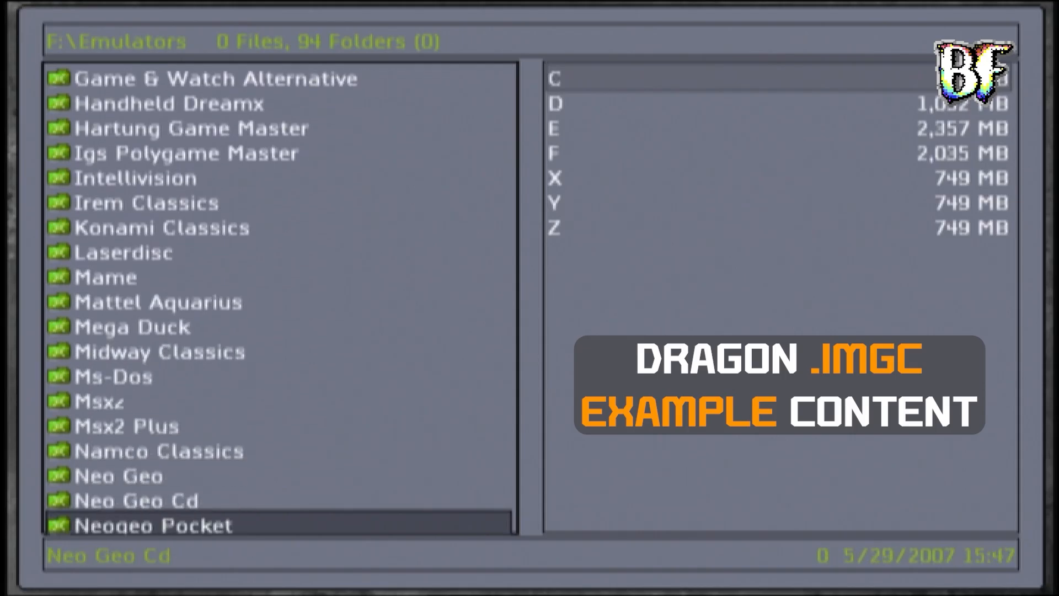
key("Down")
key("Down")
key("Down")
key("Down")
key("Down")
key("Down")
key("Down")
key("Down")
key("Down")
key("Down")
key("Down")
key("Down")
key("Down")
key("Down")
key("Down")
key("Down")
key("Down")
key("Down")
key("Down")
key("Down")
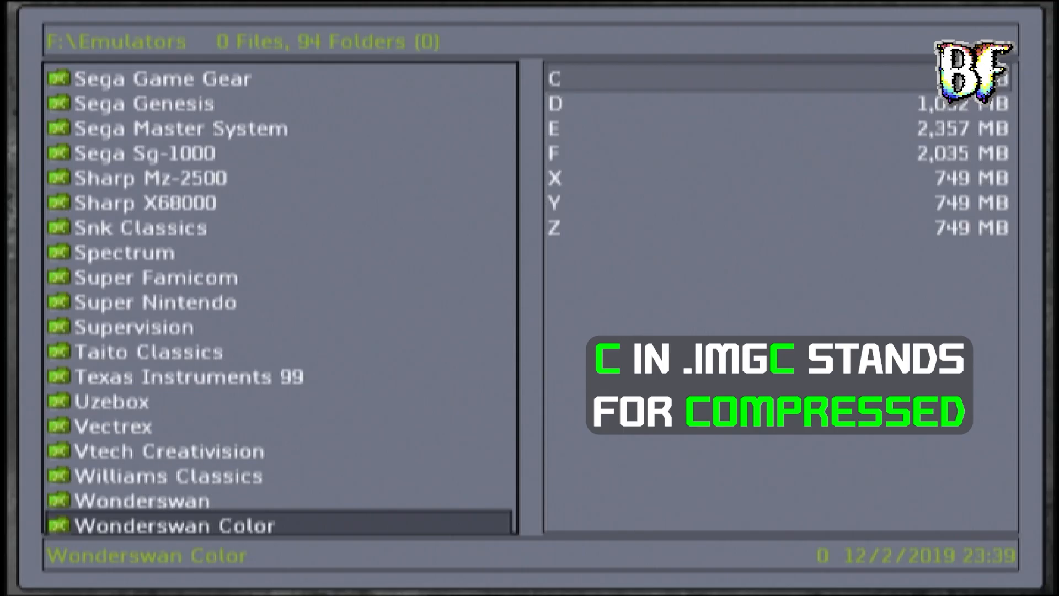
key("BackSpace")
Open the OpenBOR folder in the root of drive F
key("Down")
key("Down")
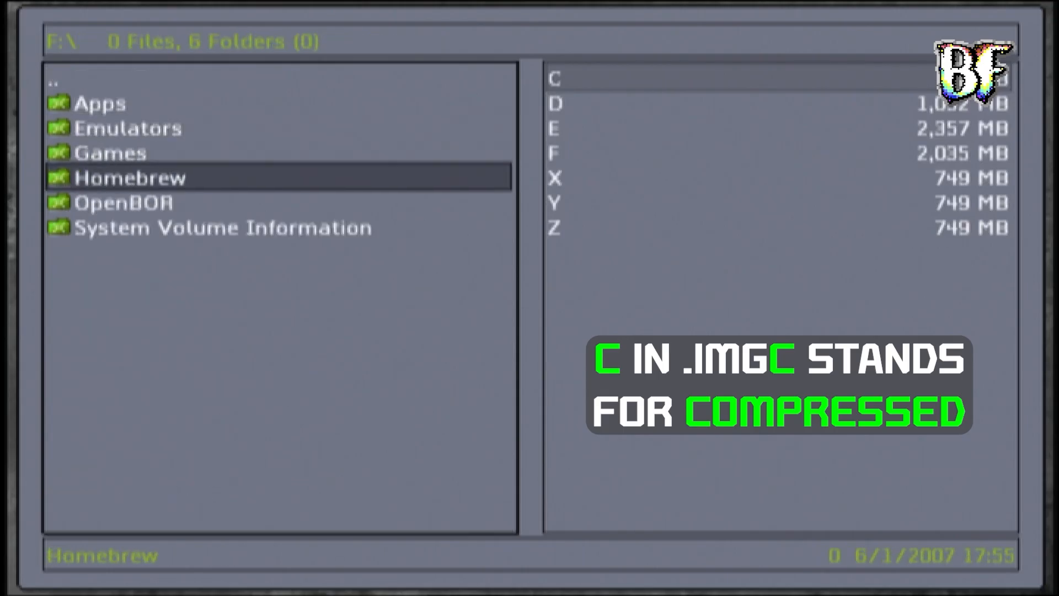
key("Down")
key("Return")
Examine the OpenBOR folder's list of game folders, from XBOX_XBOR_8Man down to XBOX_XBOR_ShodownRevenge
key("Down")
key("Down")
key("Down")
key("Down")
key("Down")
key("Down")
key("Down")
key("Down")
key("Down")
key("Down")
key("Down")
key("Down")
key("Down")
key("Down")
key("Down")
key("Down")
key("Down")
key("Down")
key("Down")
key("Down")
key("Down")
key("Down")
key("Down")
key("Down")
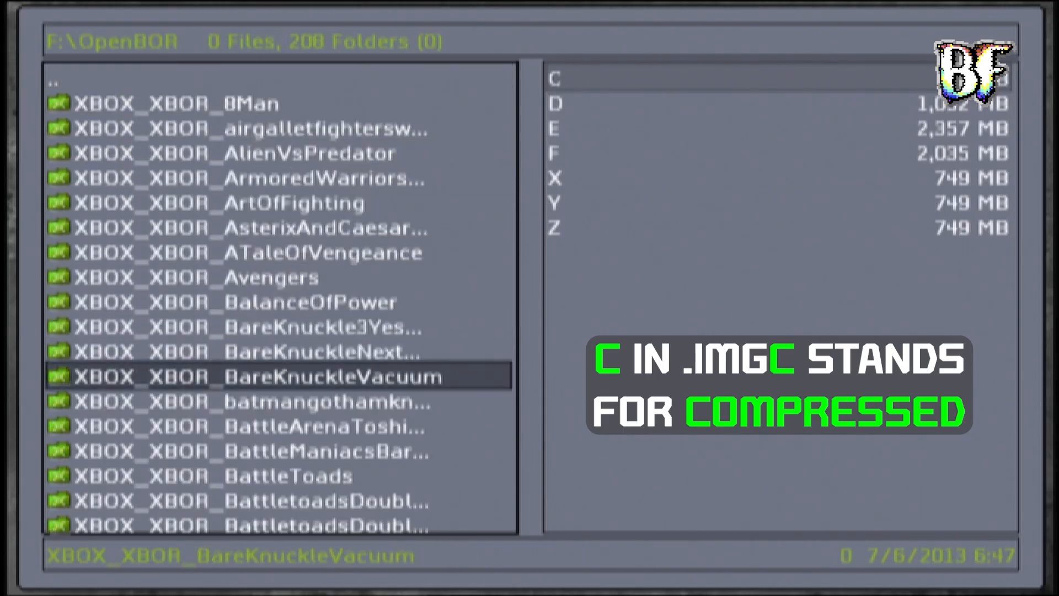
key("Down")
key("Down")
key("Down")
key("Down")
key("Down")
key("Down")
key("Down")
key("Down")
key("Down")
key("Down")
key("Down")
key("Down")
key("Down")
key("Down")
key("Down")
key("Down")
key("Down")
key("Down")
key("Down")
key("Down")
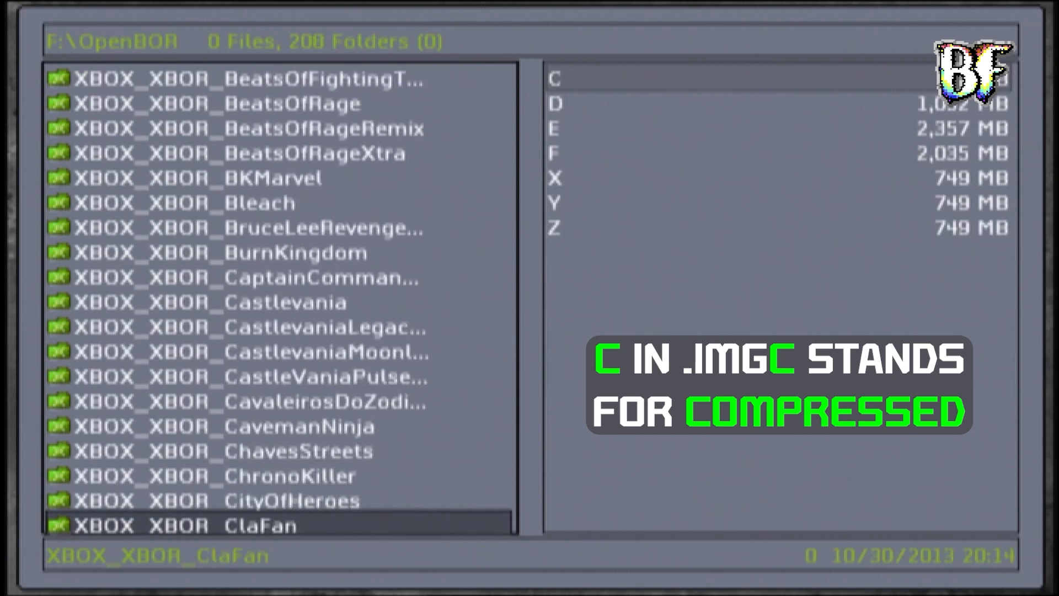
key("Down")
key("Down")
key("Down")
key("Down")
key("Down")
key("Down")
key("Down")
key("Down")
key("Down")
key("Down")
key("Down")
key("Down")
key("Down")
key("Down")
key("Down")
key("Down")
key("Down")
key("Down")
key("Down")
key("Down")
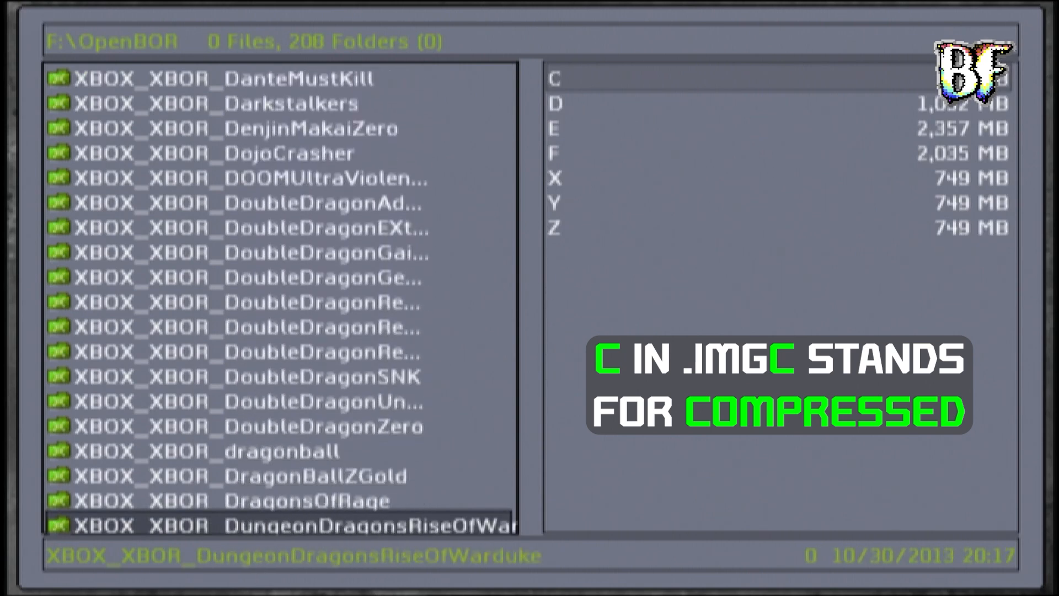
key("Down")
key("Down")
key("Down")
key("Down")
key("Down")
key("Down")
key("Down")
key("Down")
key("Down")
key("Down")
key("Down")
key("Down")
key("Down")
key("Down")
key("Down")
key("Down")
key("Down")
key("Down")
key("Down")
key("Down")
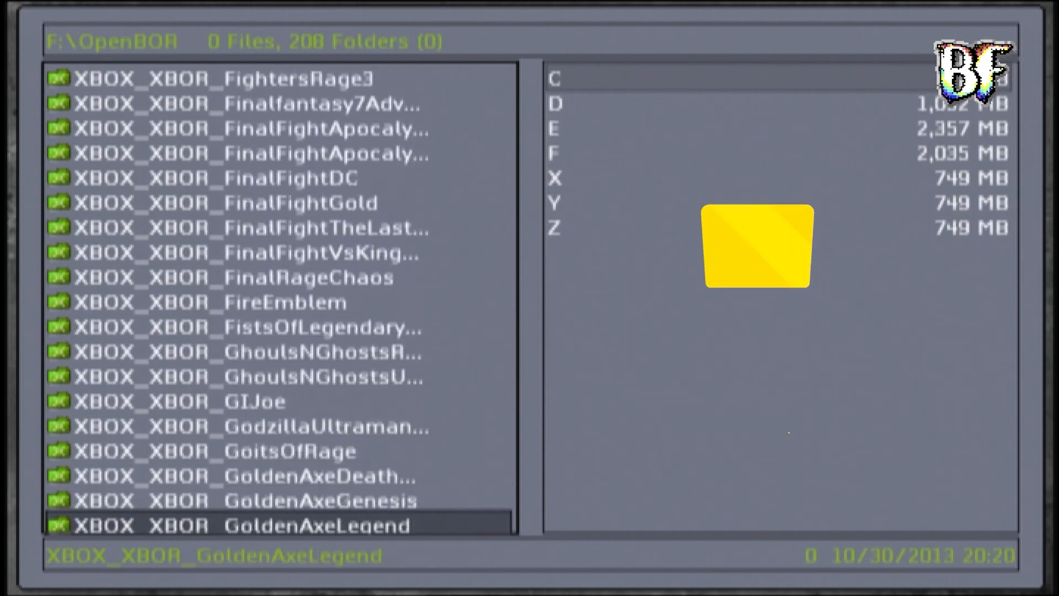
key("Down")
key("Down")
key("Down")
key("Down")
key("Down")
key("Down")
key("Down")
key("Down")
key("Down")
key("Down")
key("Down")
key("Down")
key("Down")
key("Down")
key("Down")
key("Down")
key("Down")
key("Down")
key("Down")
key("Down")
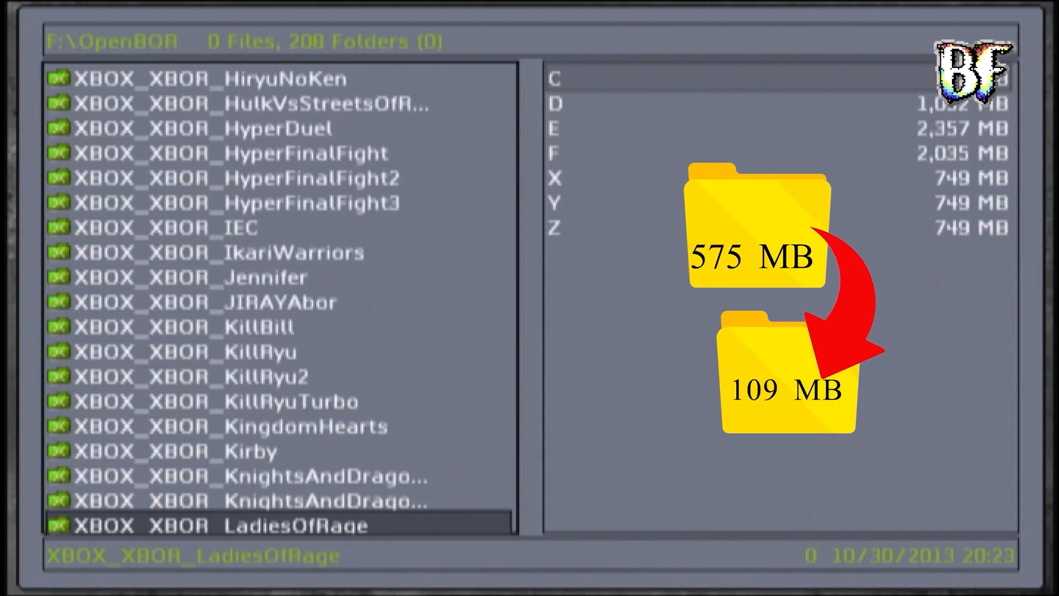
key("Down")
key("Down")
key("Down")
key("Down")
key("Down")
key("Down")
key("Down")
key("Down")
key("Down")
key("Down")
key("Down")
key("Down")
key("Down")
key("Down")
key("Down")
key("Down")
key("Down")
key("Down")
key("Down")
key("Down")
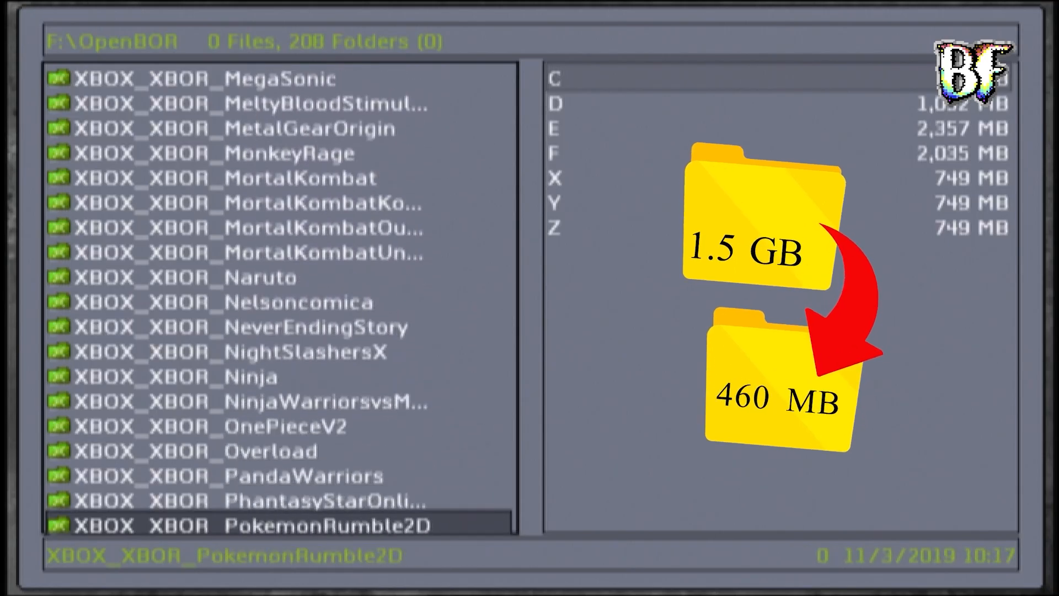
key("Down")
key("Down")
key("Down")
key("Down")
key("Down")
key("Down")
key("Down")
key("Down")
key("Down")
key("Down")
key("Down")
key("Down")
key("Down")
key("Down")
key("Down")
key("Down")
key("Down")
key("Down")
key("Down")
key("Down")
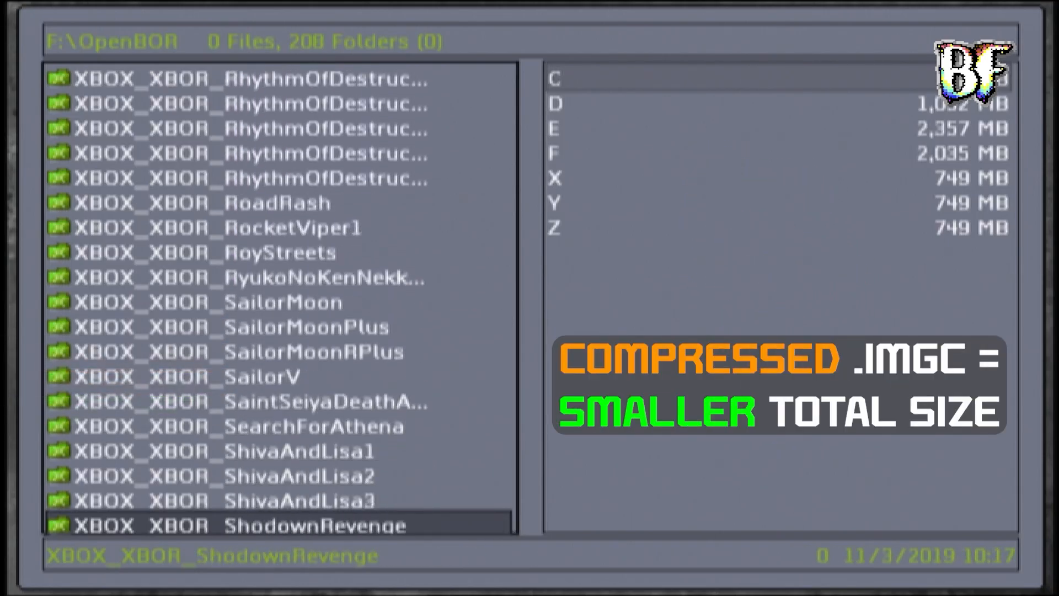
Examine the remaining game folders in the OpenBOR list below XBOX_XBOR_ShodownRevenge
key("Down")
key("Down")
key("Down")
key("Down")
key("Down")
key("Down")
key("Down")
key("Down")
key("Down")
key("Down")
key("Down")
key("Down")
key("Down")
key("Down")
key("Down")
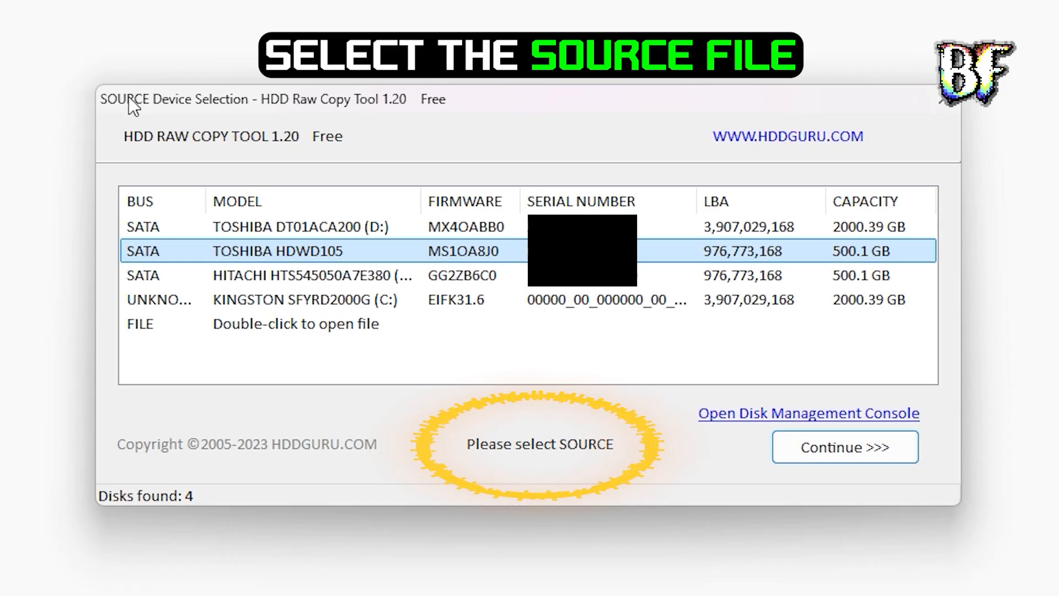
In HDD Raw Copy Tool, load DRAGON Loaded 500GB Emulation Edition 2024.imgc as the source and proceed to target selection
double_click(289, 330)
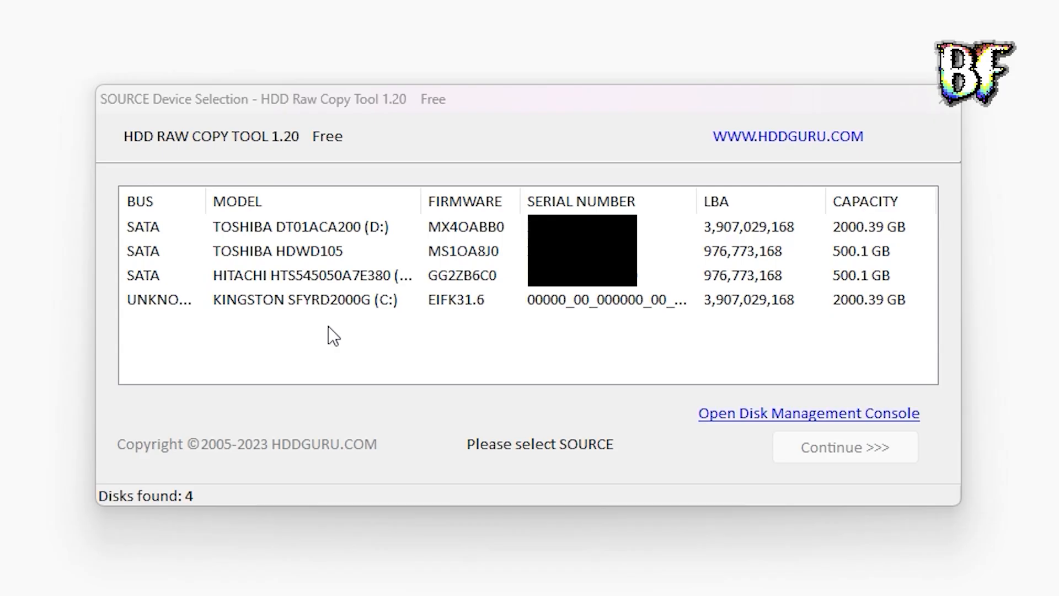
left_click(481, 228)
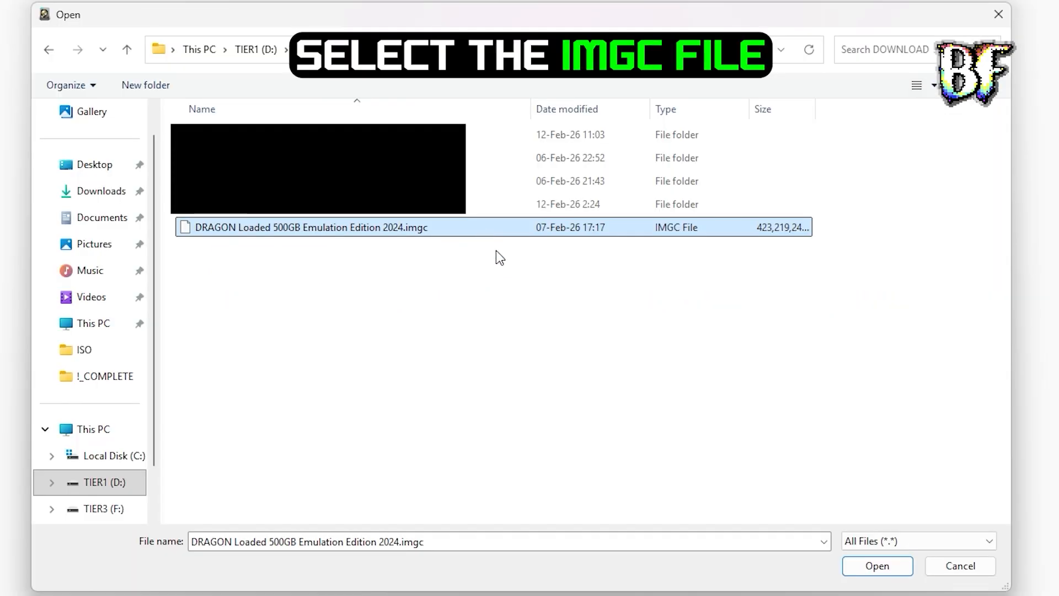
left_click(880, 575)
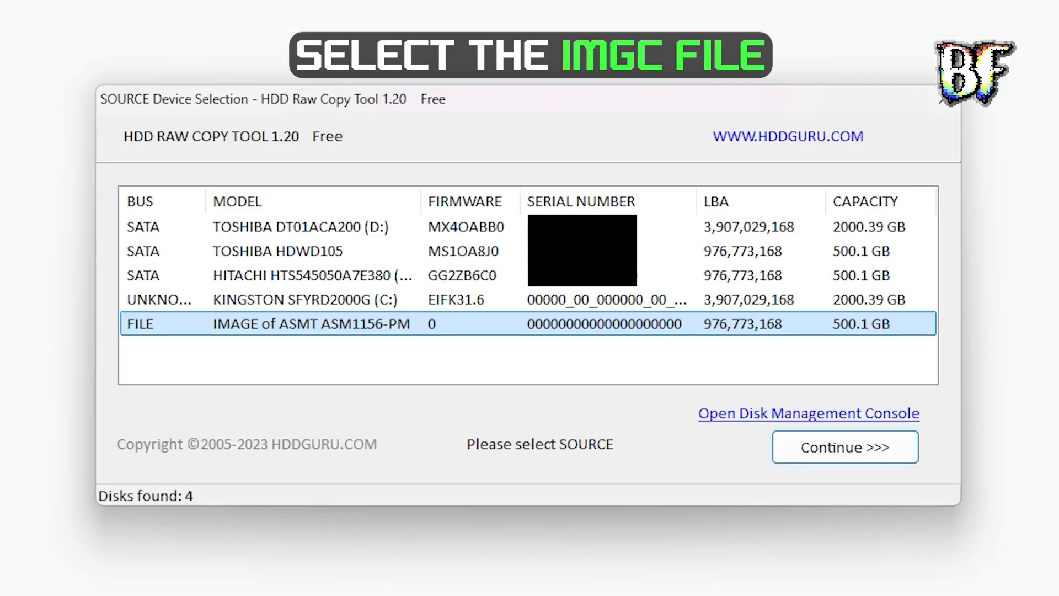
left_click(862, 456)
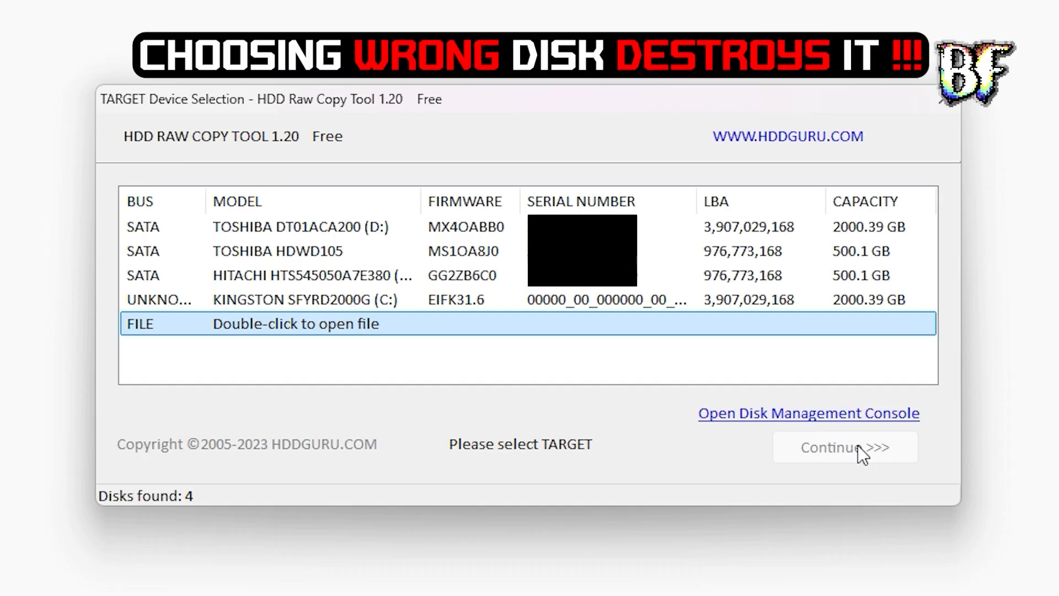
Choose the 500.1 GB TOSHIBA HDWD105 as the target, start the raw copy and accept overwriting its data
left_click(338, 260)
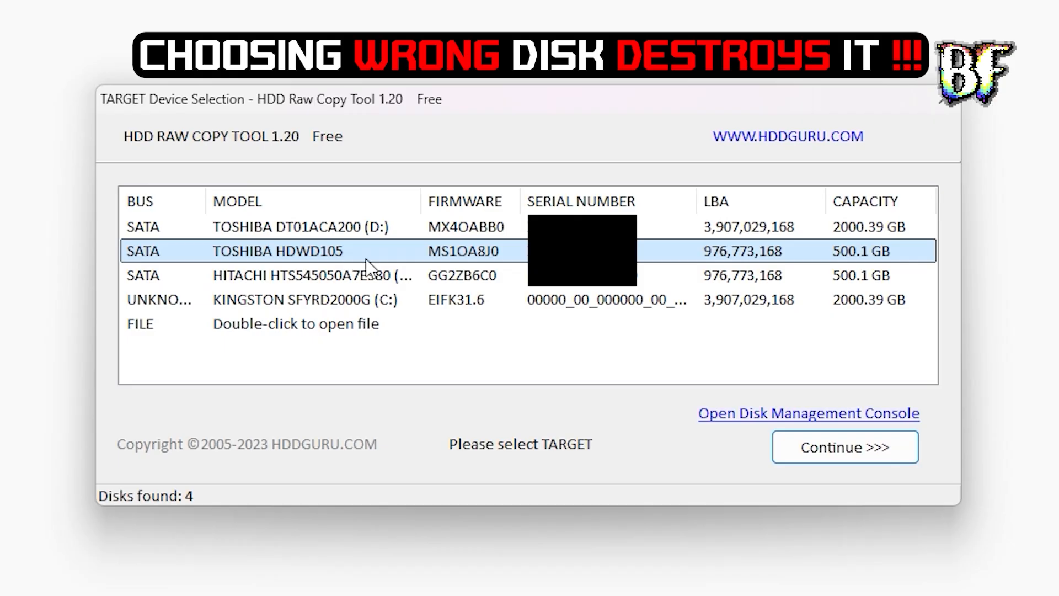
left_click(857, 452)
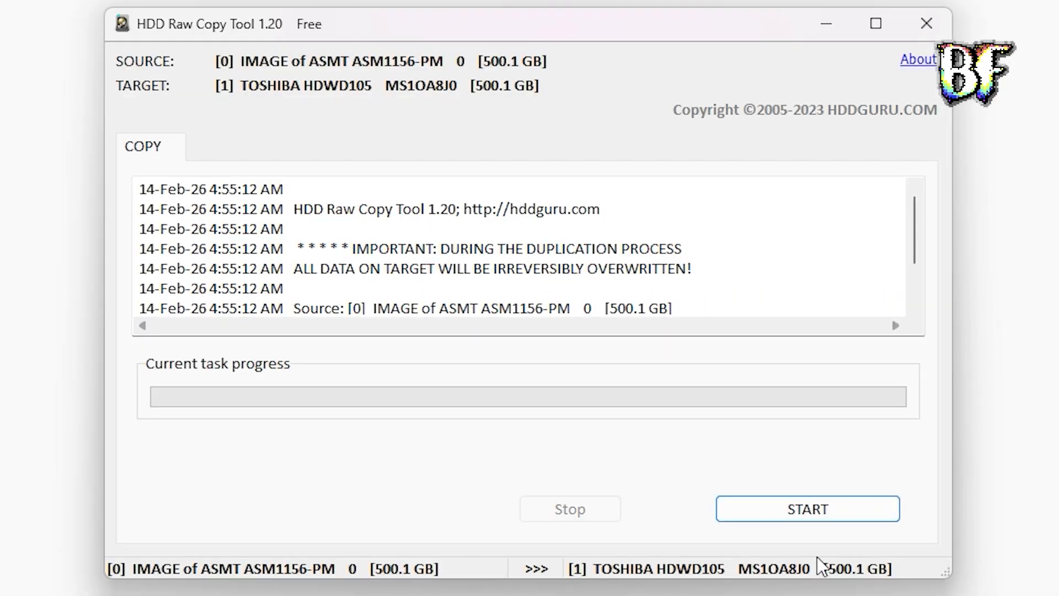
left_click(836, 514)
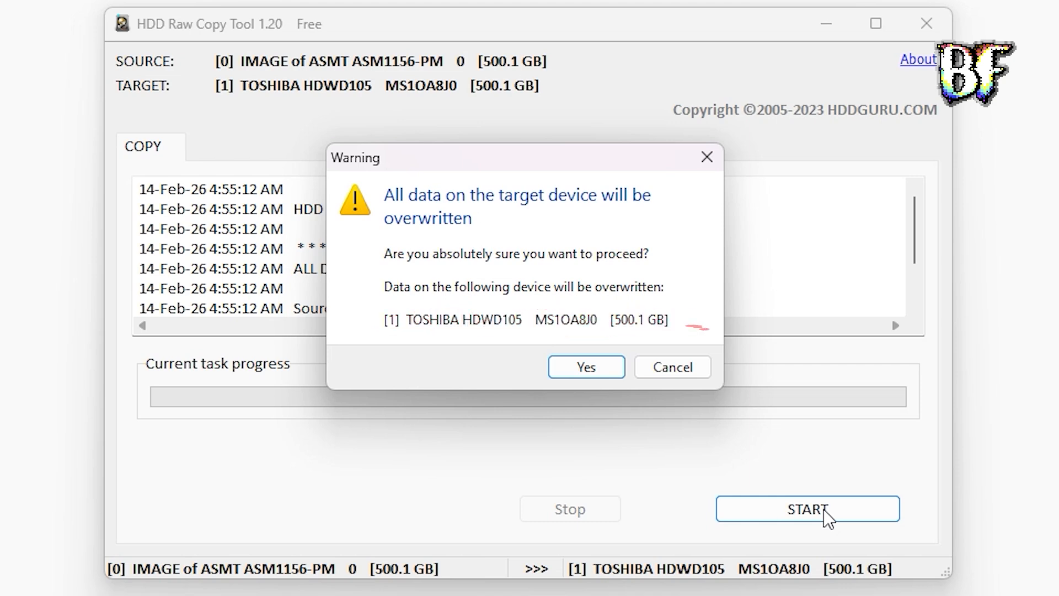
left_click(587, 367)
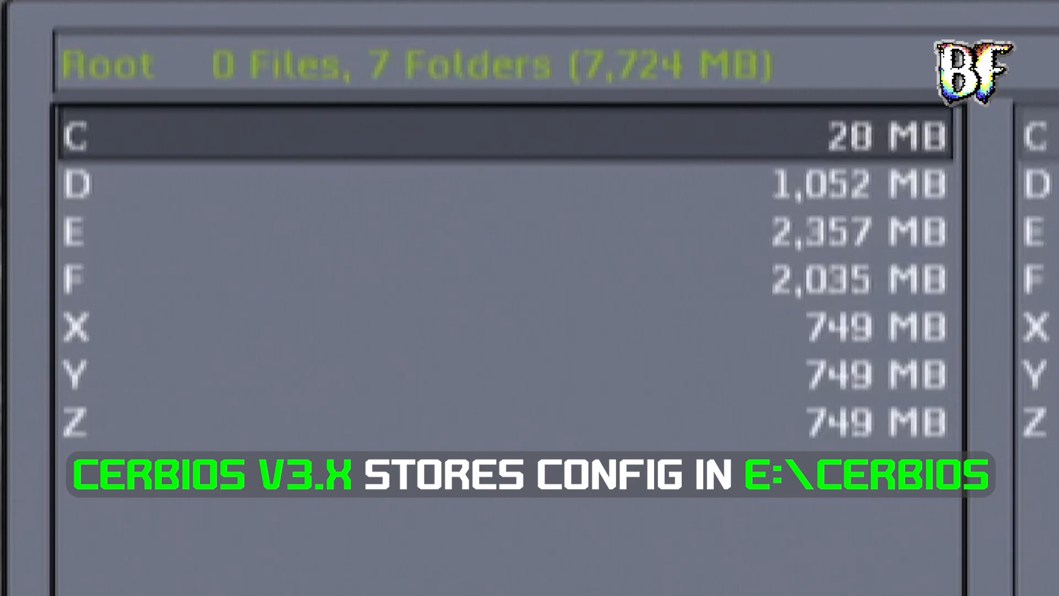
In the Xbox file manager, open drive E and look for the Cerbios folder in its root
key("Down")
key("Down")
key("Return")
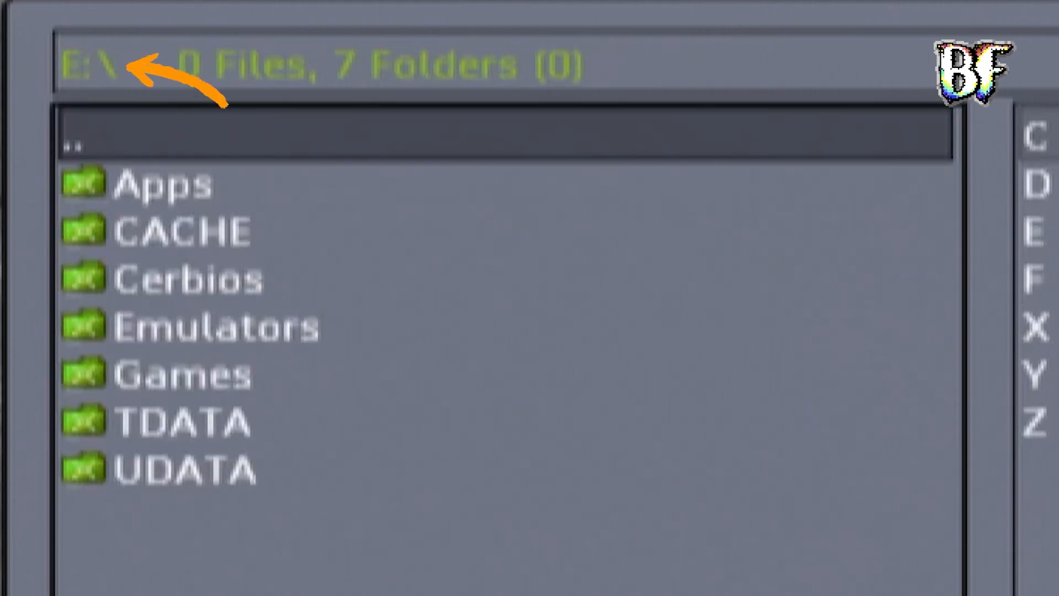
key("Down")
key("Down")
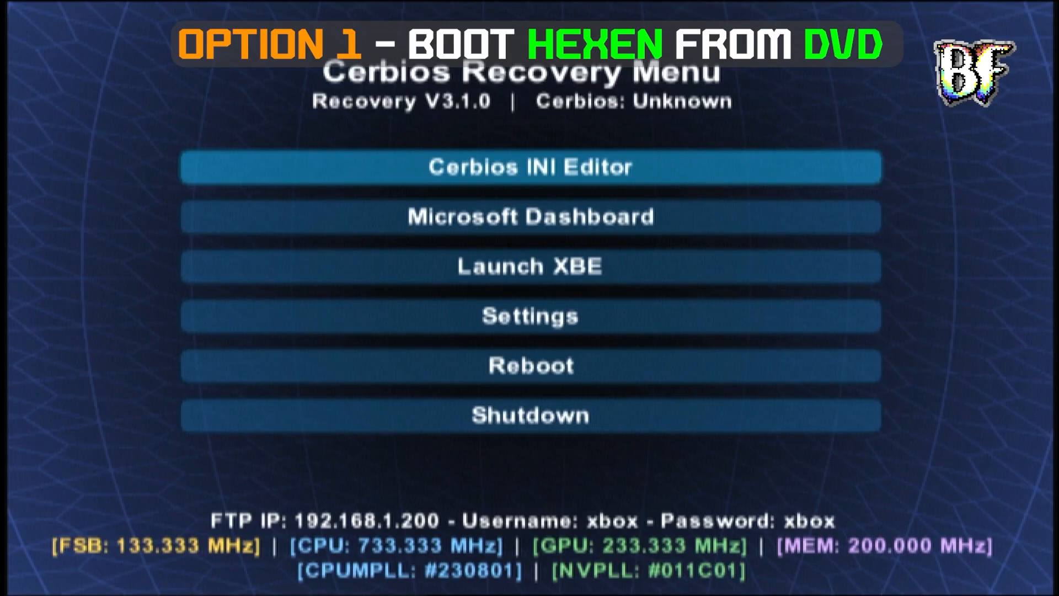
From the Cerbios Recovery Menu, open the Launch Paths settings of the Cerbios INI Editor
key("Return")
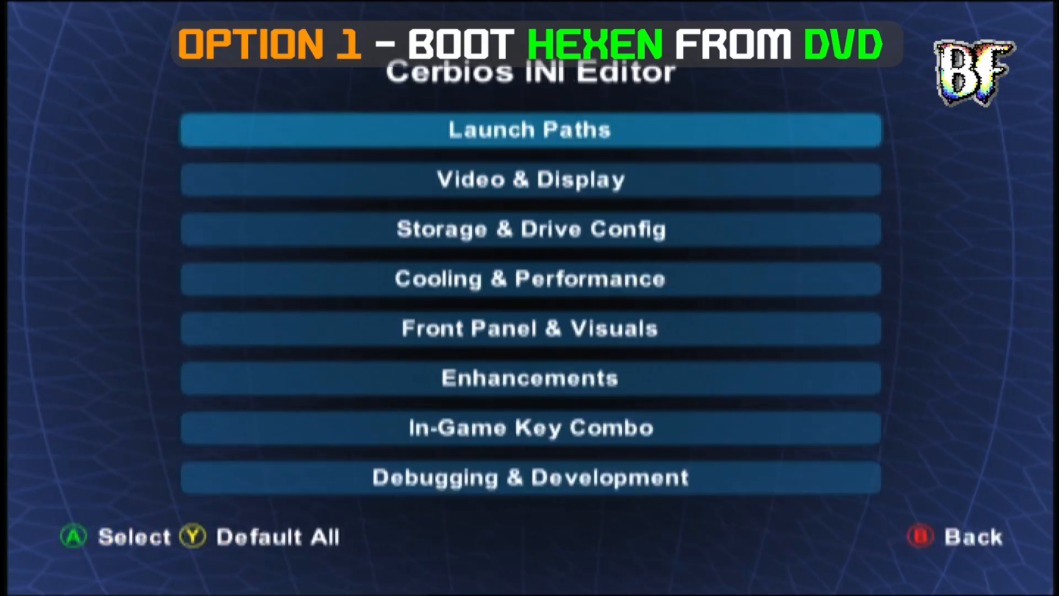
key("Return")
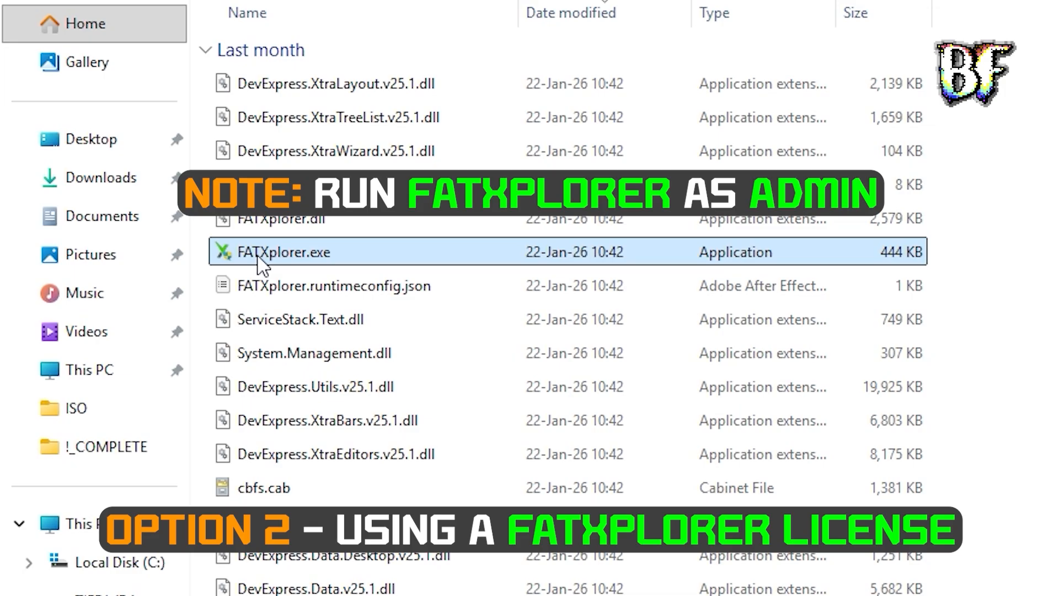
Run FATXplorer.exe as administrator on the PC and mount Data Partition E of the TOSHIBA HDWD105 as drive X
right_click(261, 263)
left_click(417, 309)
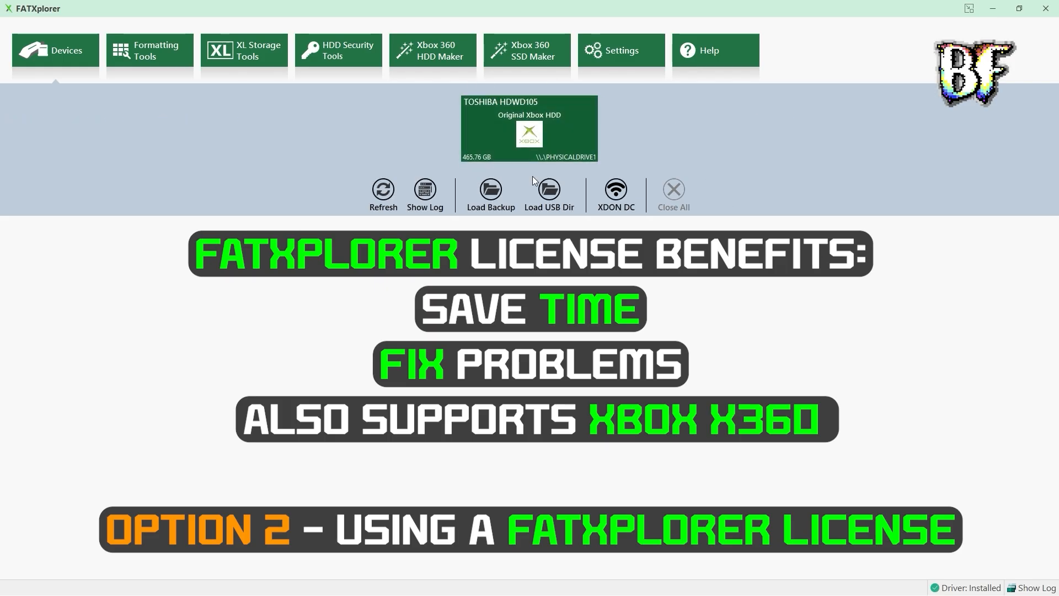
mouse_move(581, 131)
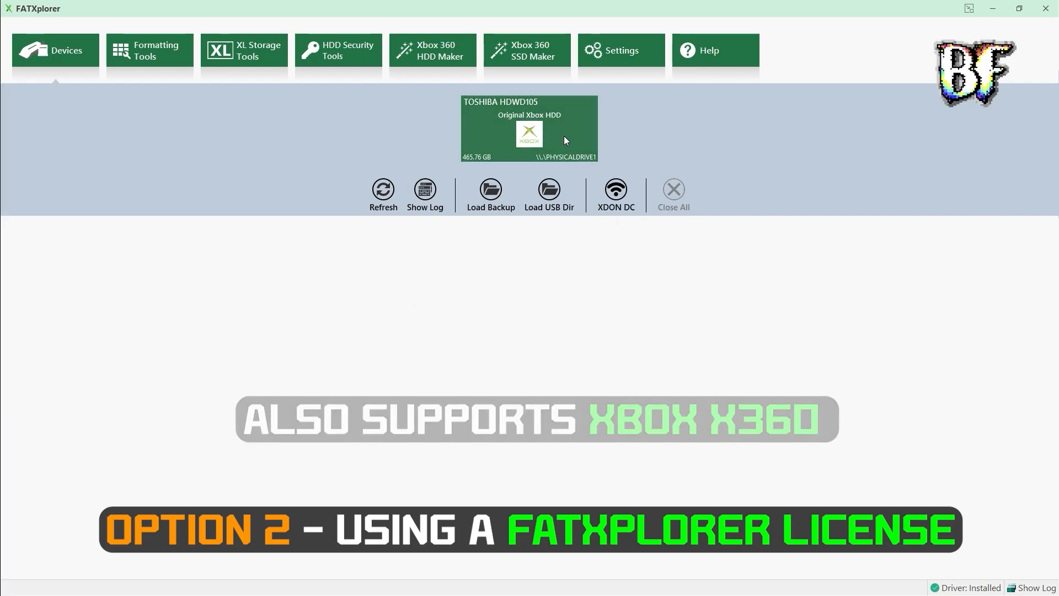
left_click(564, 135)
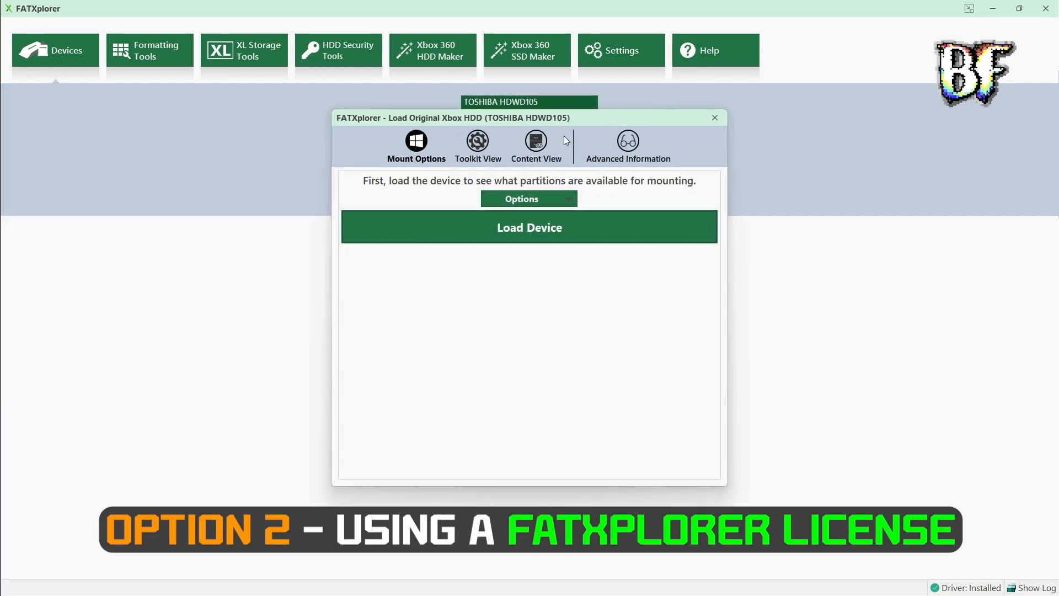
left_click(532, 230)
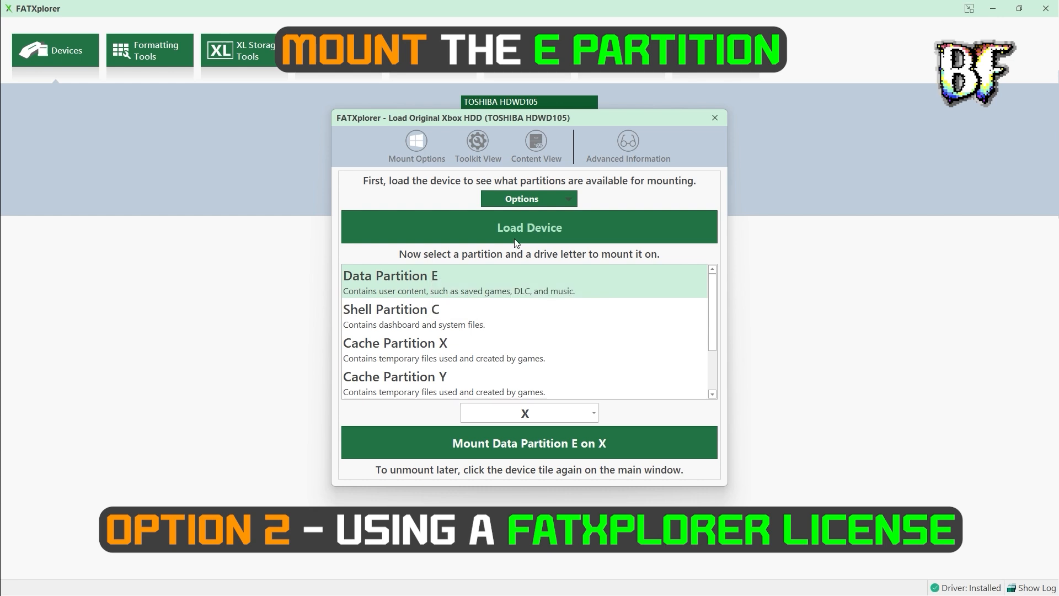
left_click(621, 449)
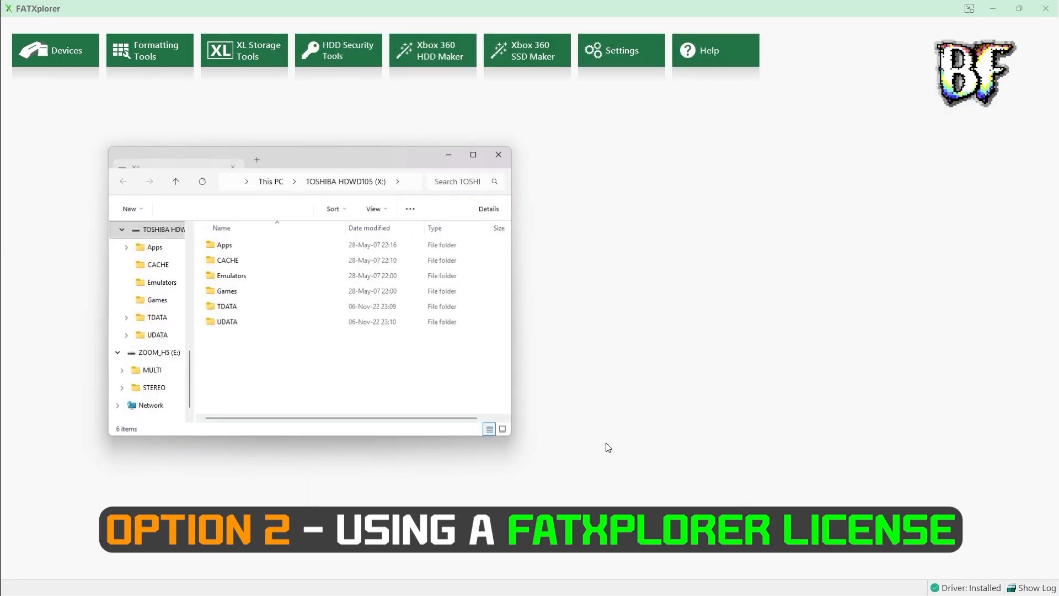
Copy the Cerbios folder from C:\demo to the root of the mounted X drive and close both folder windows
left_click_drag(335, 153, 809, 148)
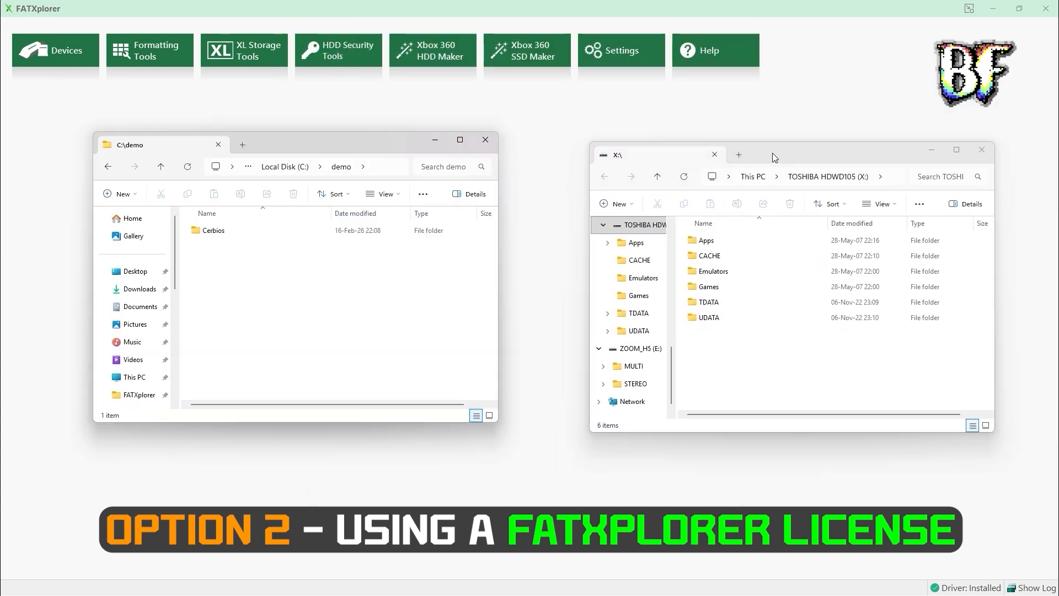
left_click(211, 233)
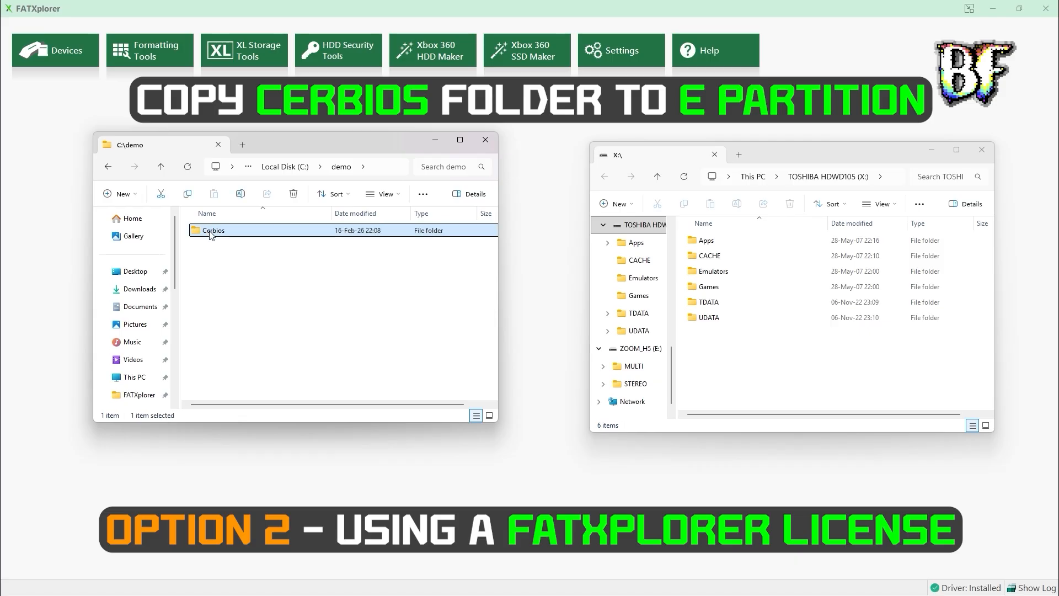
left_click(835, 361)
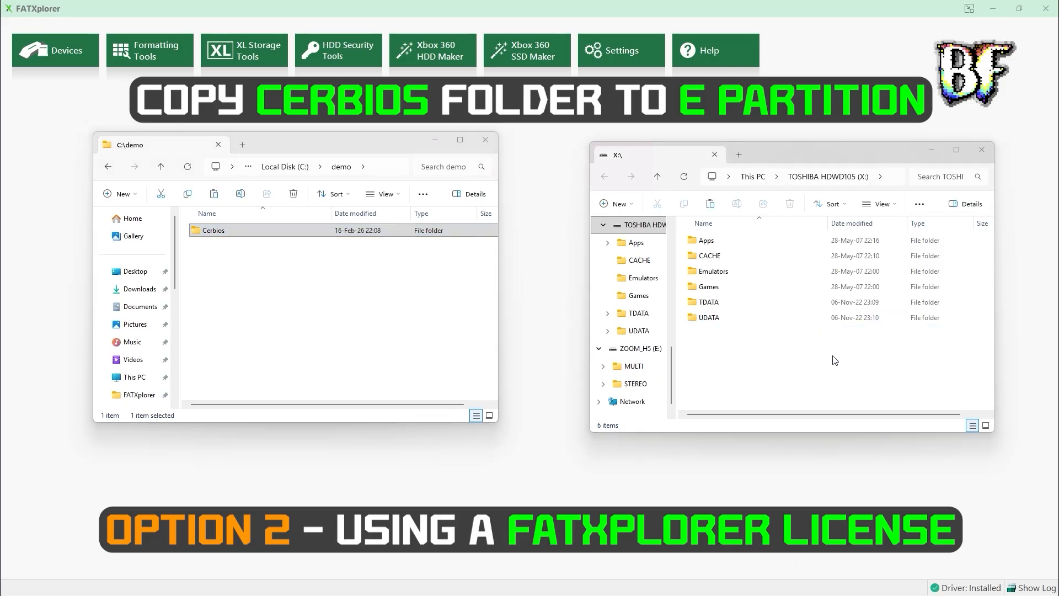
key("ctrl+v")
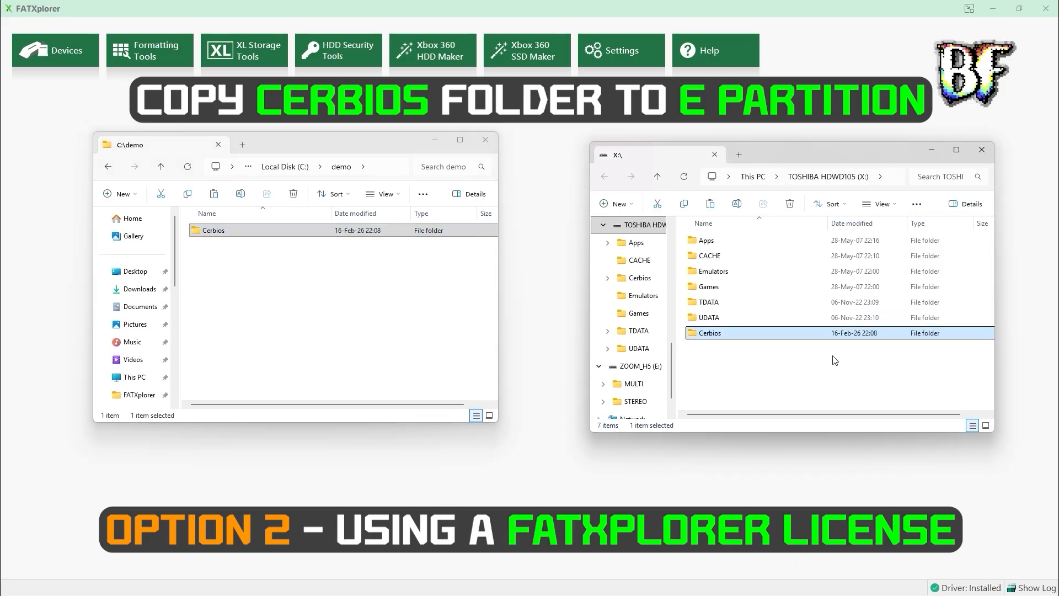
left_click(487, 142)
left_click(981, 152)
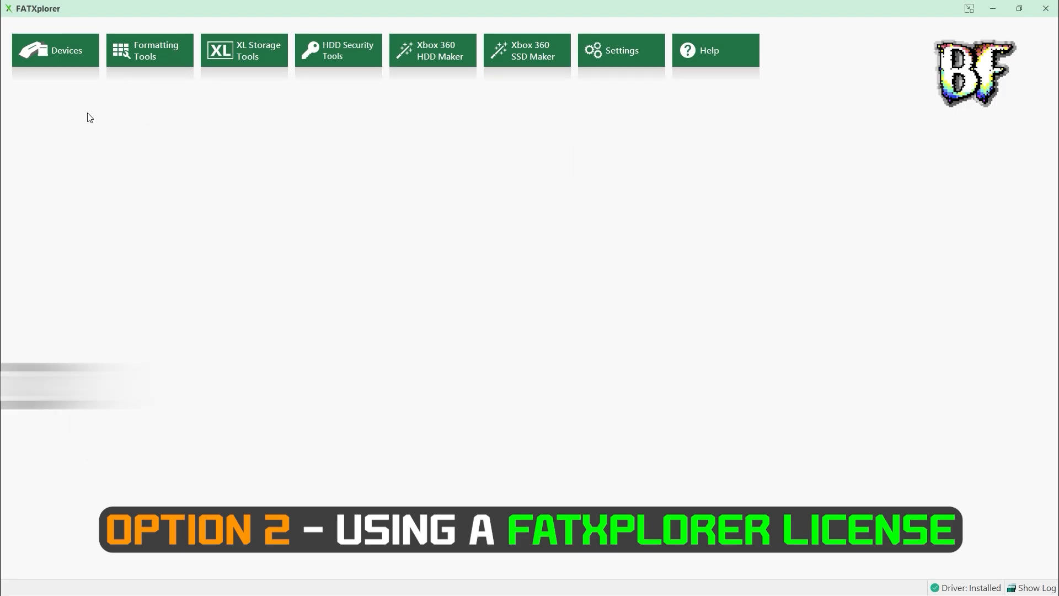
Unmount the TOSHIBA HDWD105 Xbox drive in FATXplorer's device list
left_click(58, 45)
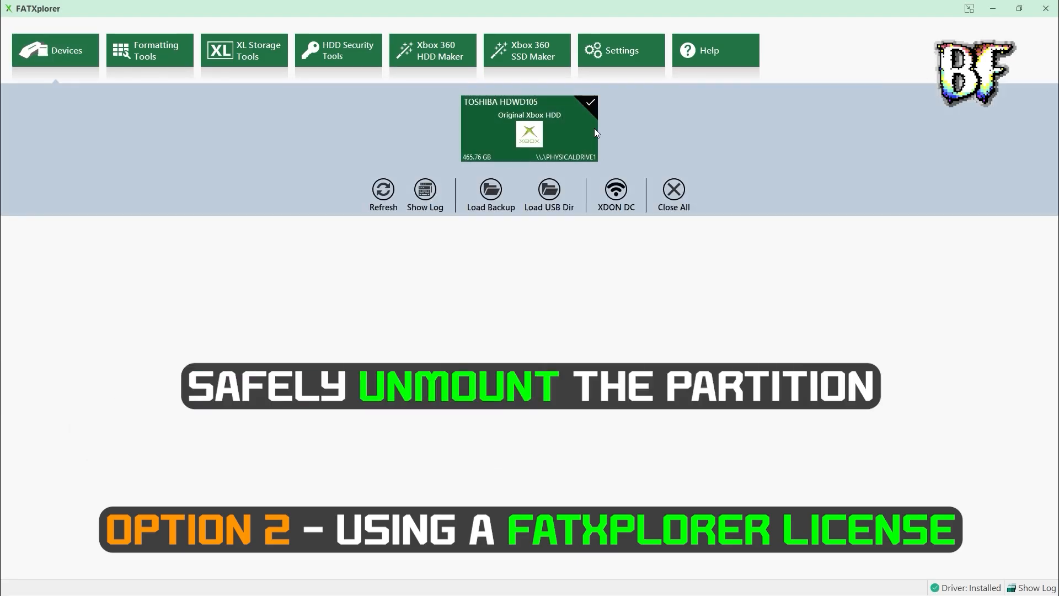
left_click(529, 130)
left_click(481, 327)
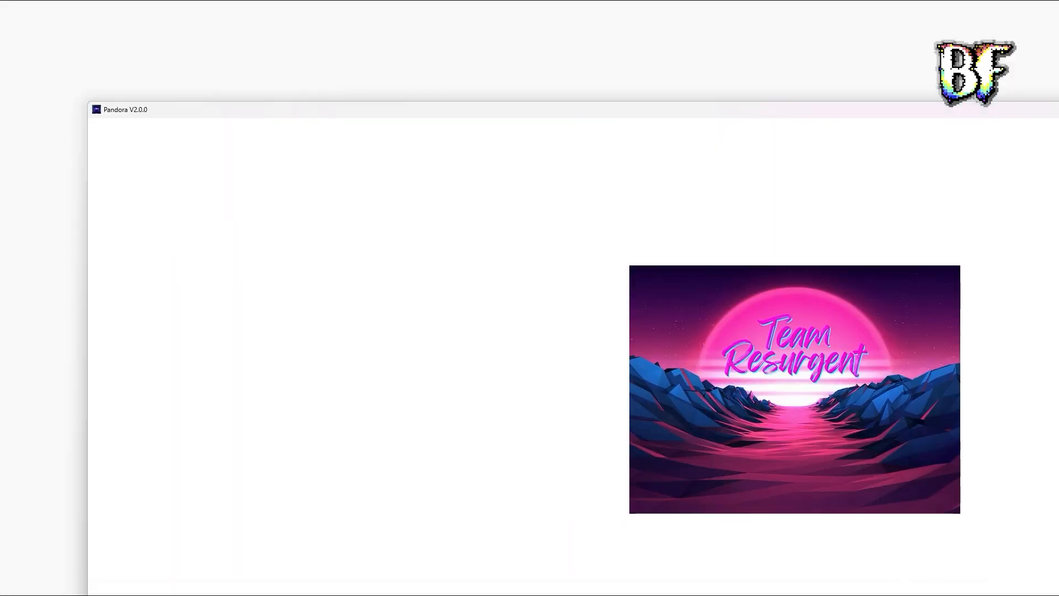
In Pandora, fit the window on screen, then connect the Local destination and the XBINS source
left_click_drag(1058, 114, 1020, 17)
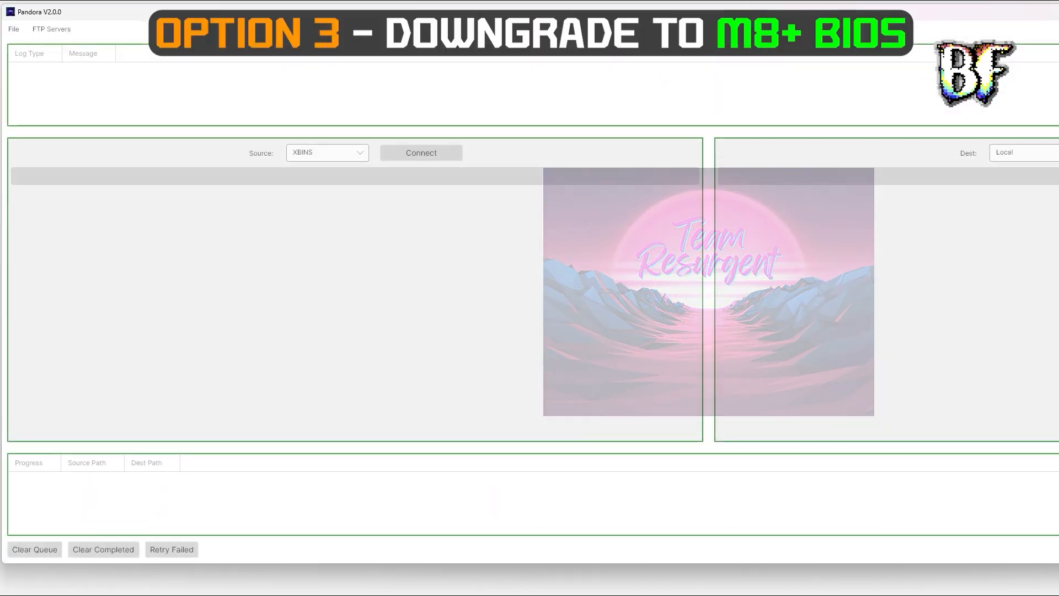
left_click_drag(1058, 241, 1055, 240)
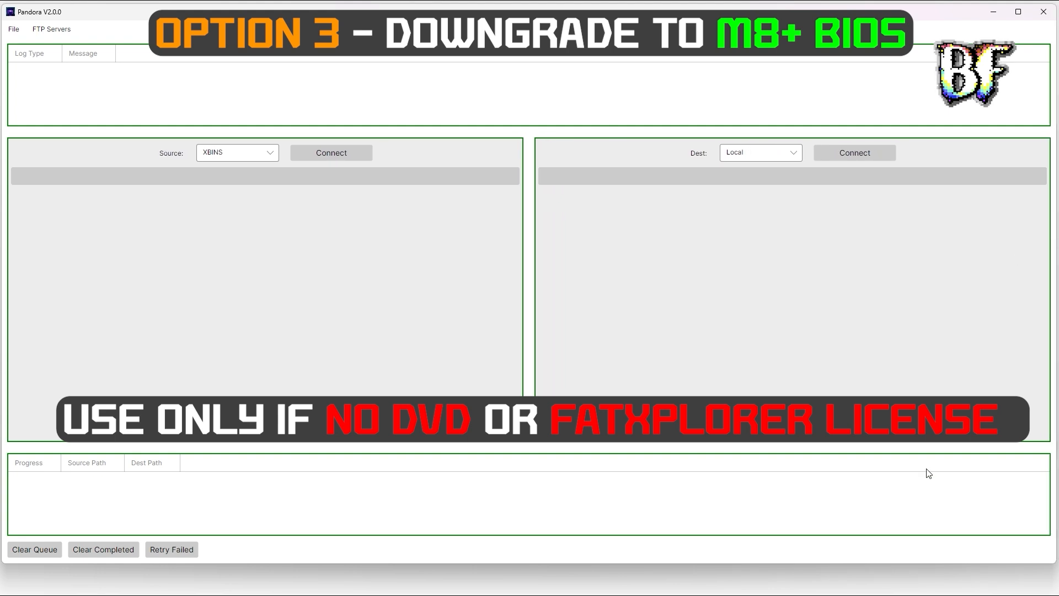
left_click(860, 153)
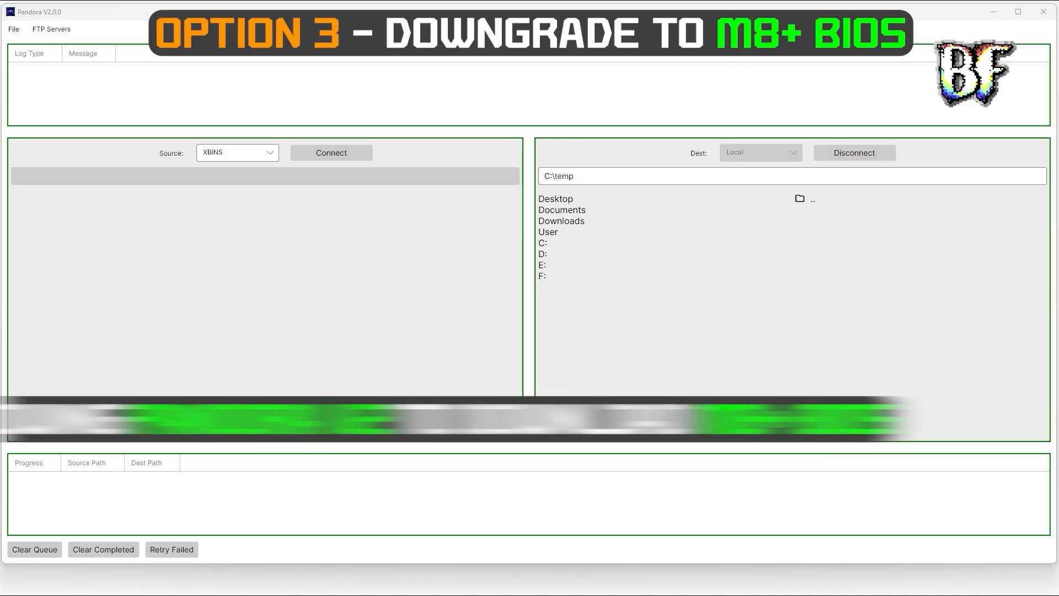
left_click(329, 155)
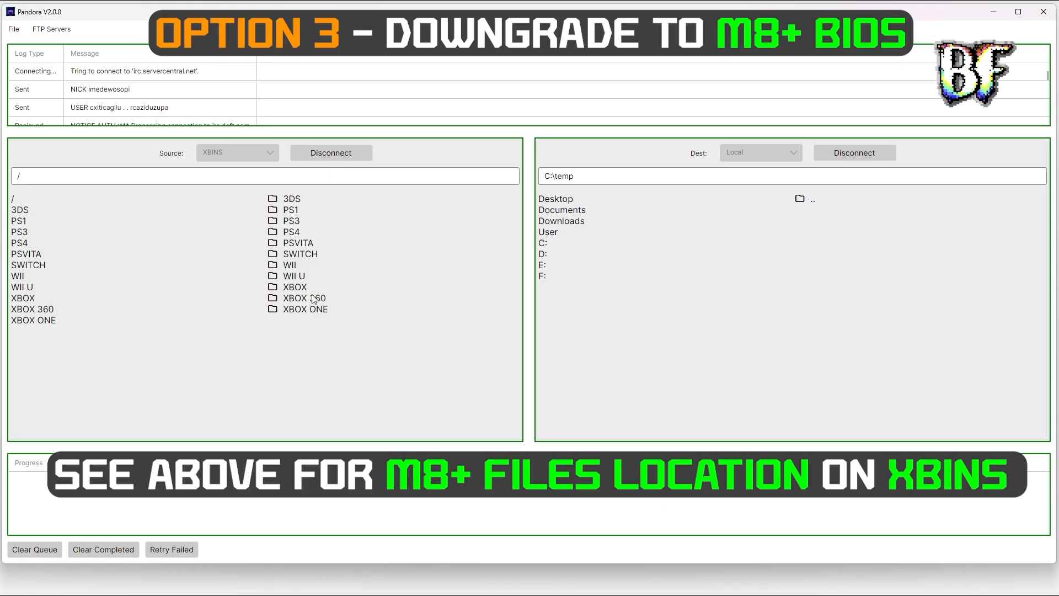
Browse the XBINS source to /XBOX/Console Based Applications/bios/evolution-x
left_click(307, 288)
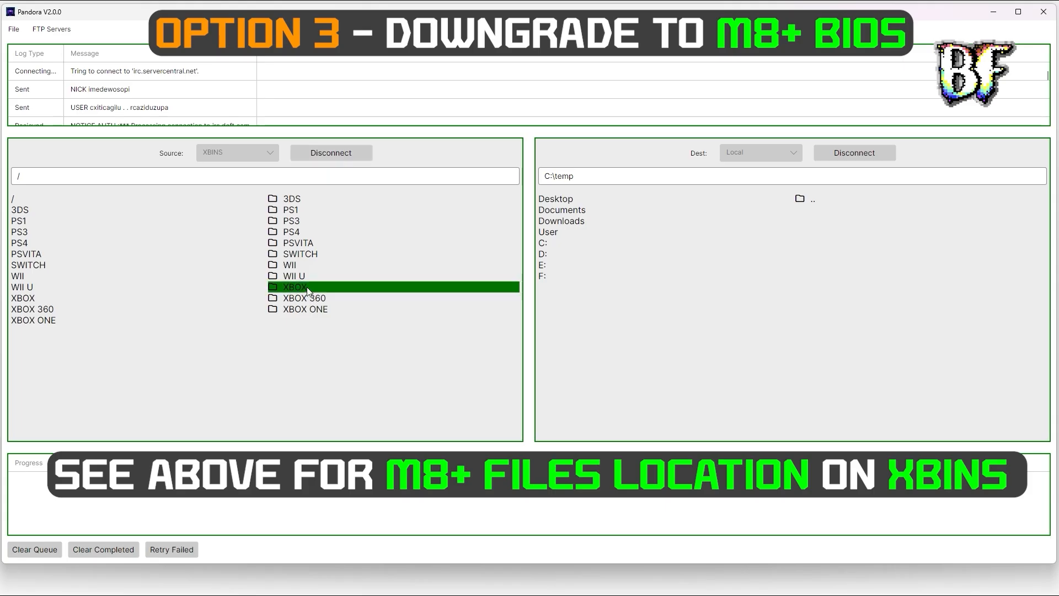
double_click(308, 289)
left_click(344, 211)
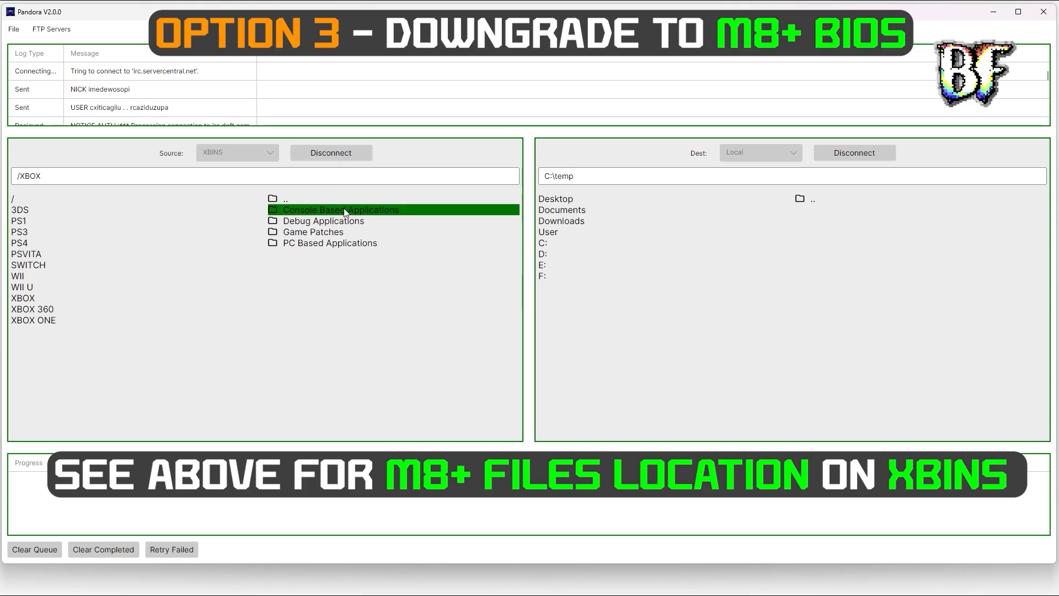
double_click(345, 213)
left_click(307, 221)
double_click(310, 221)
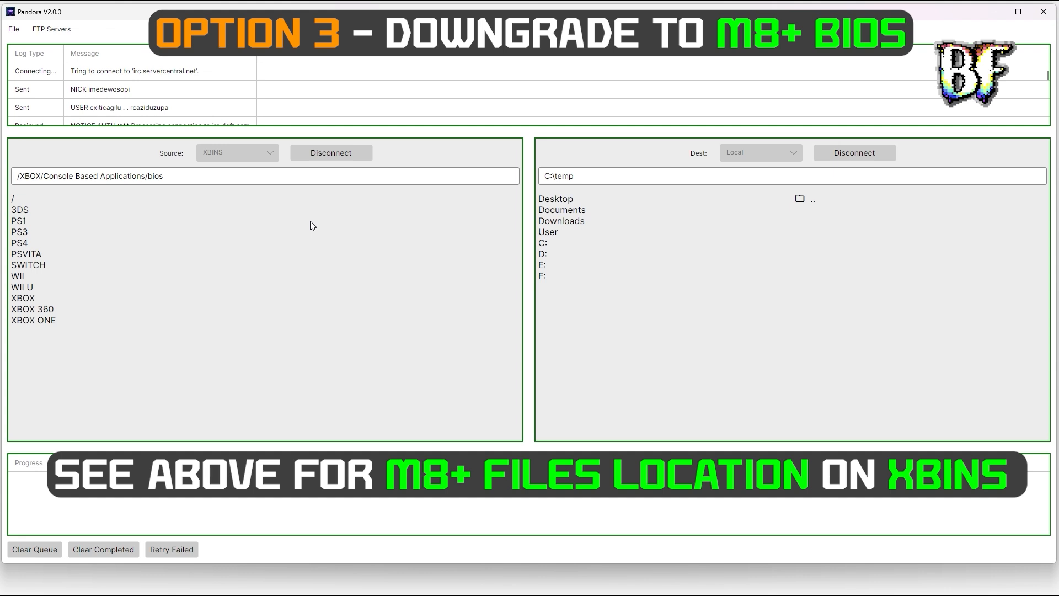
left_click(319, 288)
double_click(320, 289)
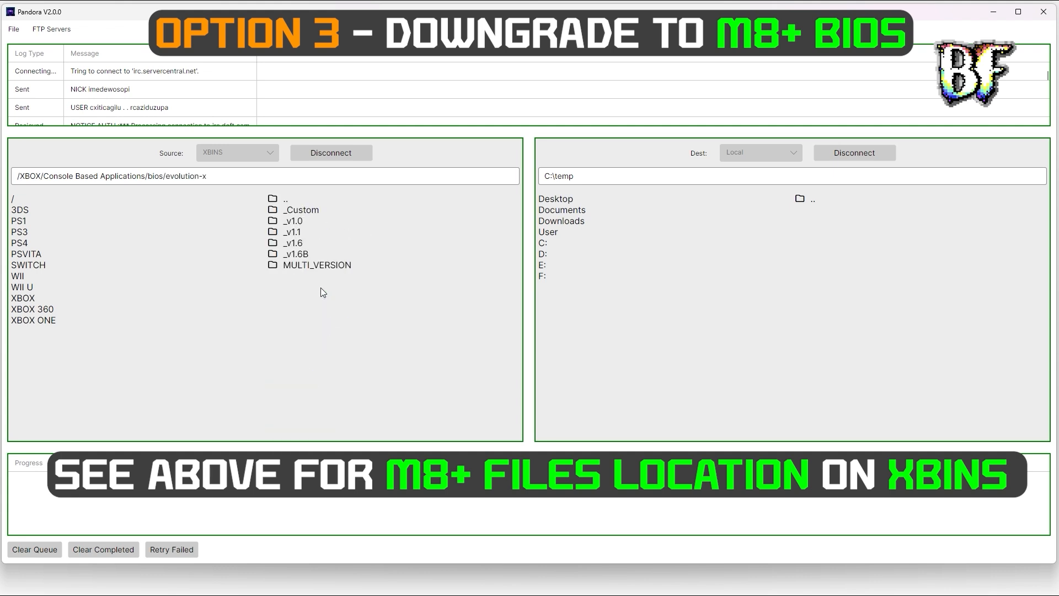
Copy the MULTI_VERSION folder from XBINS to the local destination C:\temp
left_click(333, 266)
right_click(333, 266)
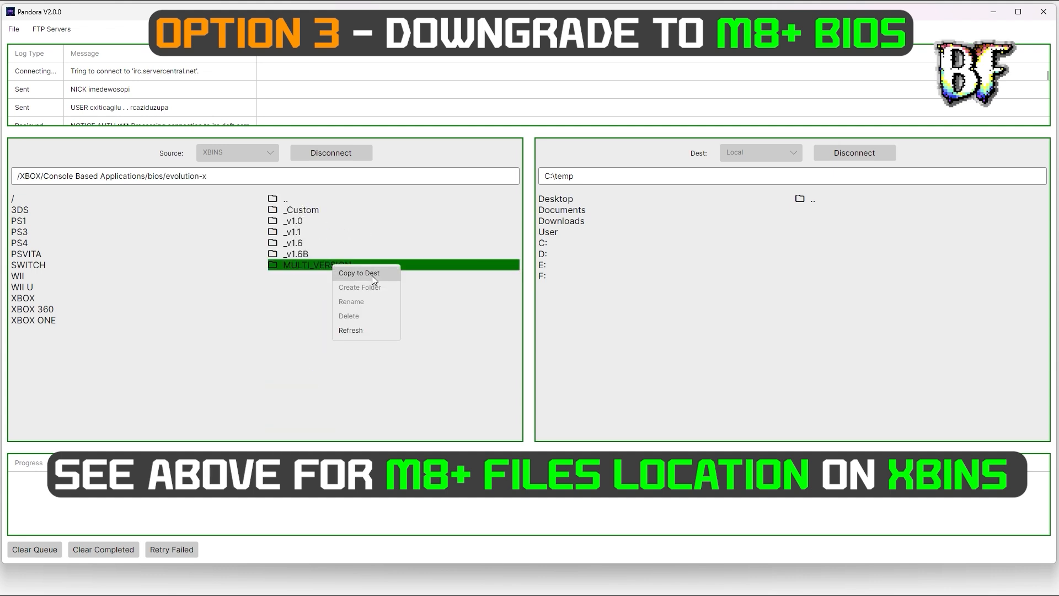
left_click(372, 275)
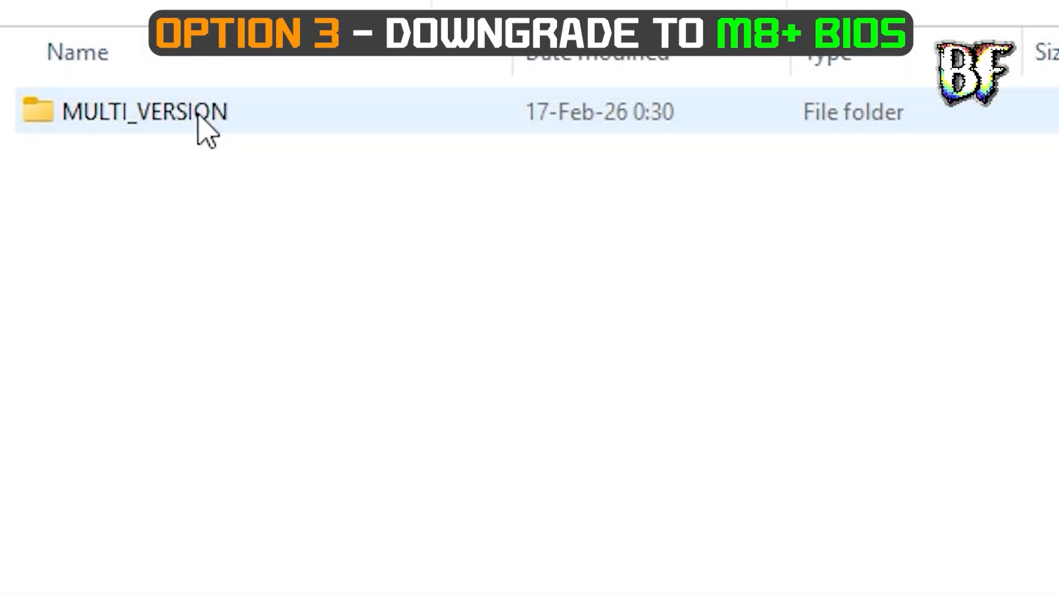
Open the MULTI_VERSION folder and read EvolutionX M8plus Bios.nfo, highlighting the version 1.6 and 1.6B line and the M8plus_16.BIN name
double_click(197, 116)
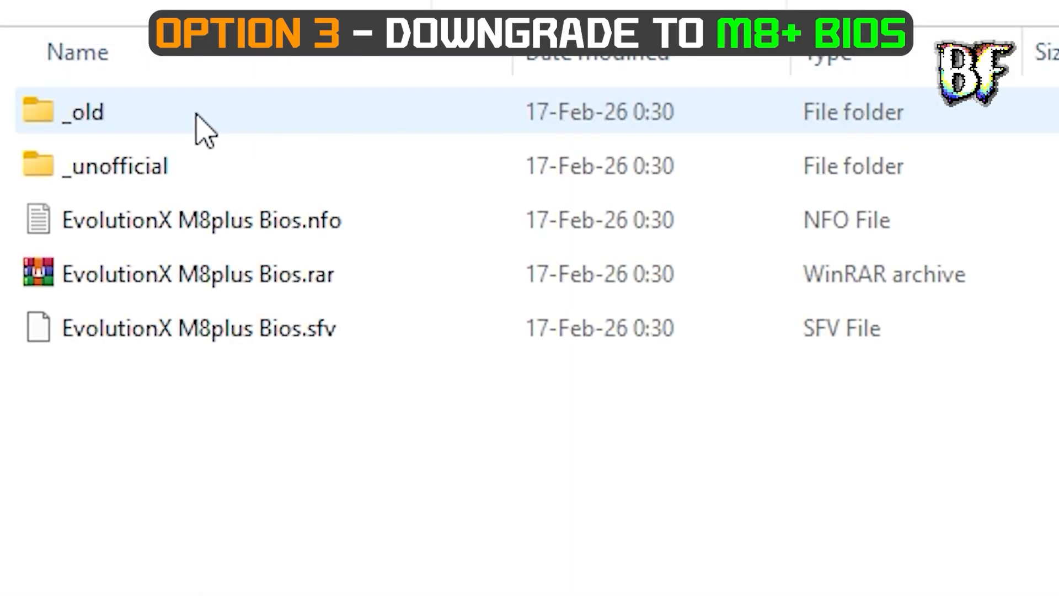
left_click(166, 298)
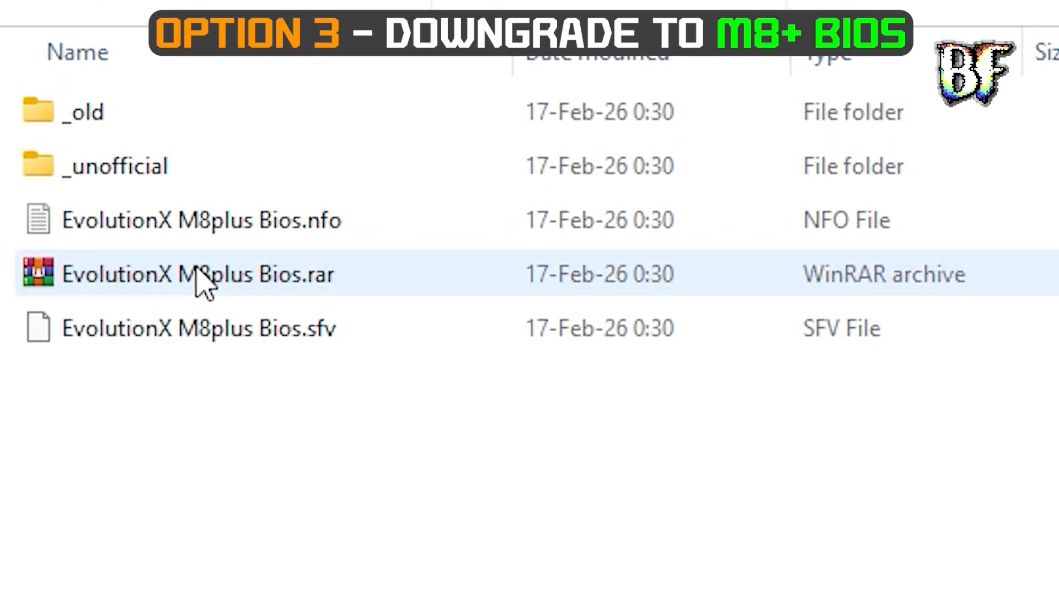
double_click(212, 225)
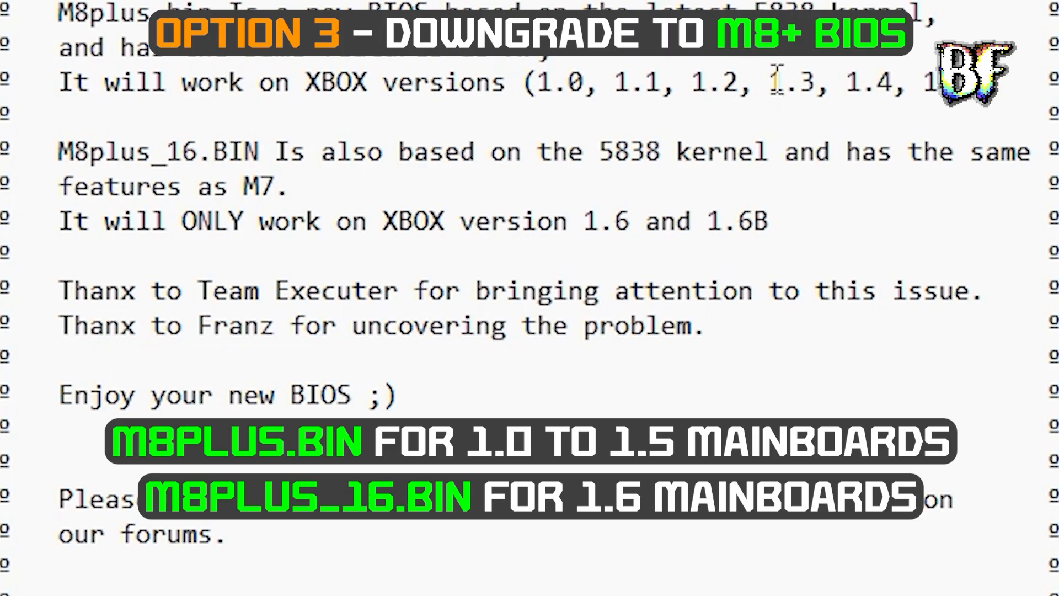
left_click_drag(799, 219, 11, 227)
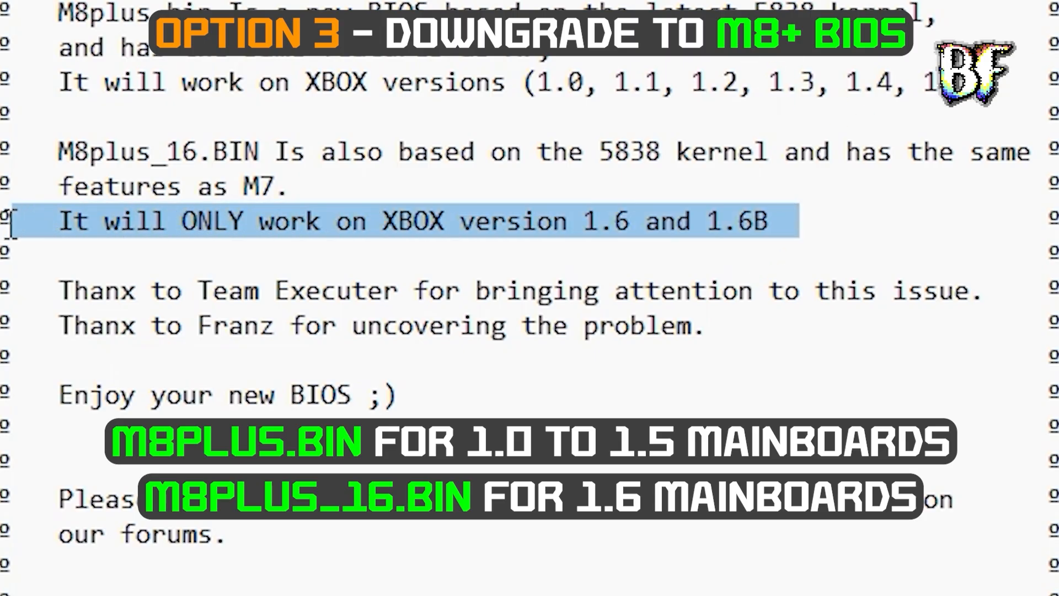
left_click_drag(275, 151, 59, 148)
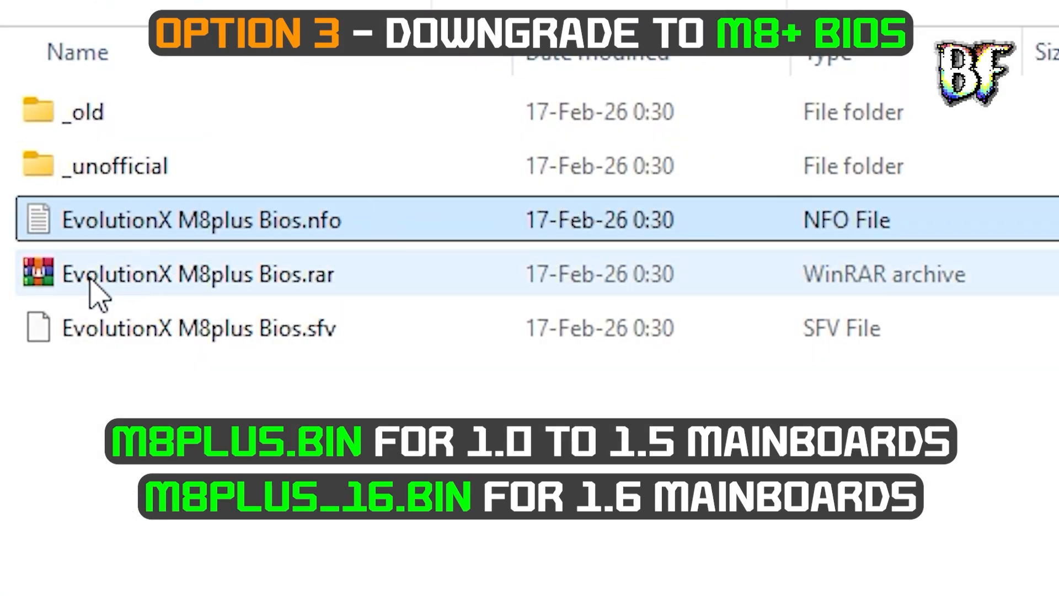
Extract EvolutionX M8plus Bios.rar with WinRAR into a folder of the same name and open that folder
right_click(90, 279)
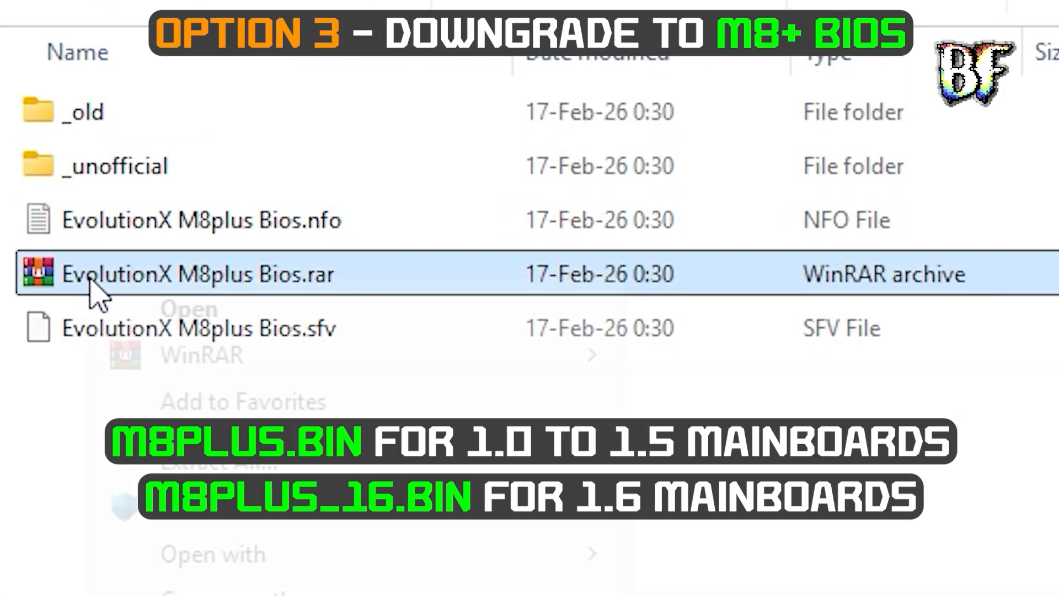
mouse_move(296, 362)
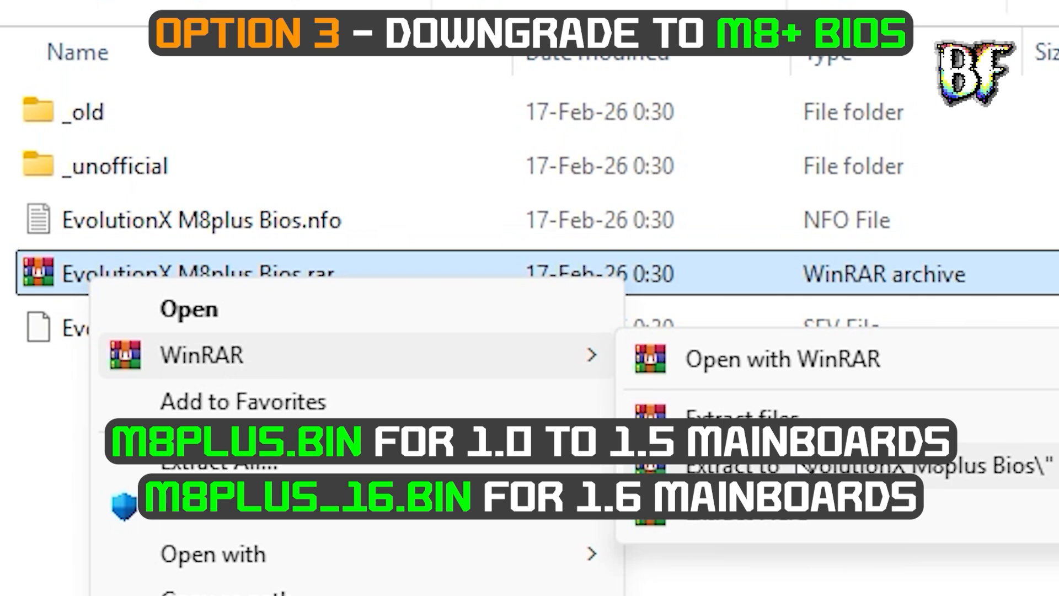
left_click(765, 466)
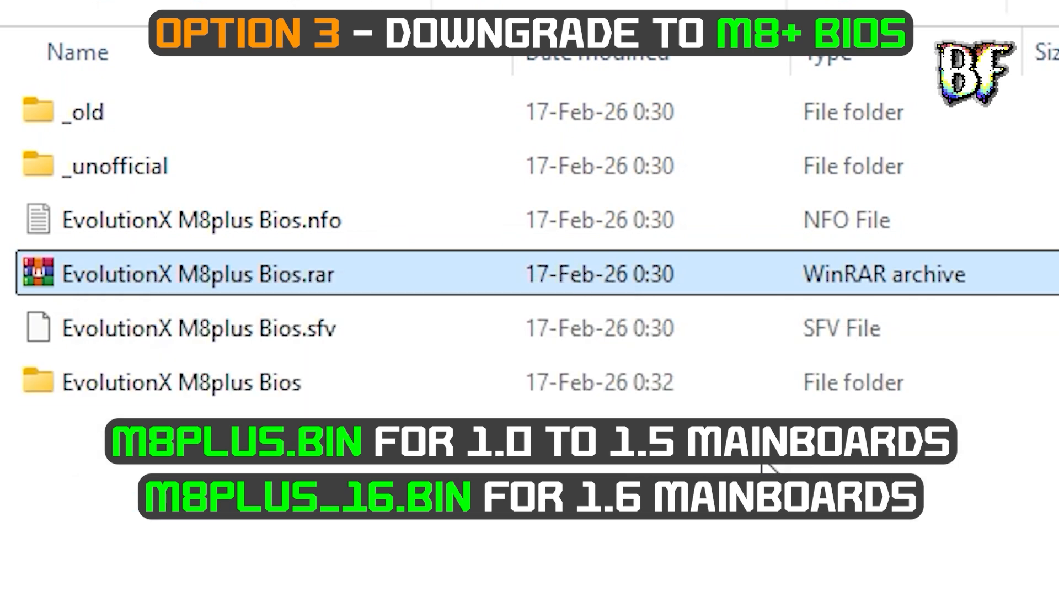
double_click(232, 386)
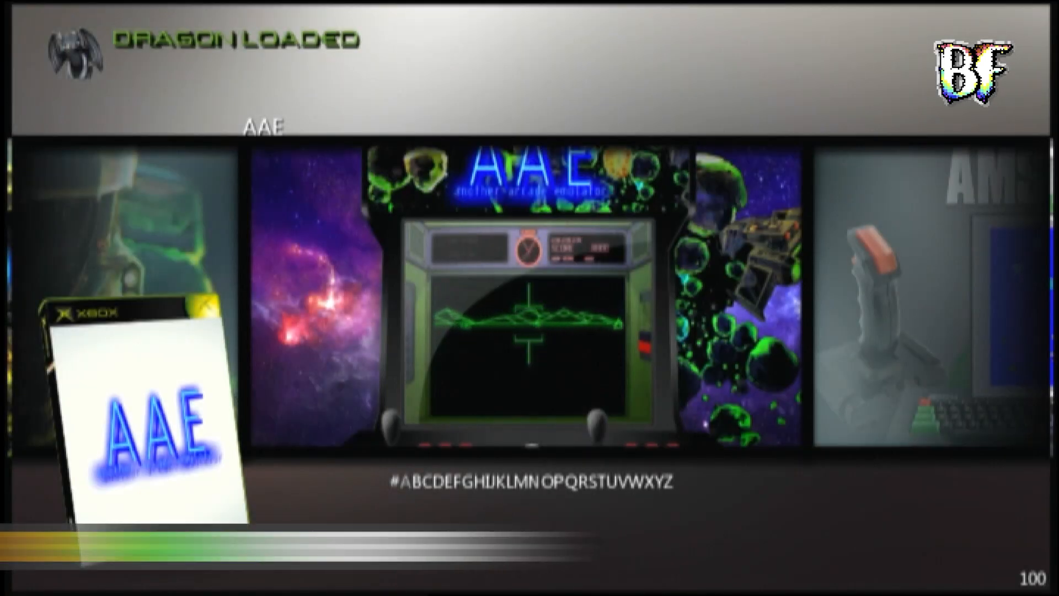
Switch to the Xbox's Dragon dashboard and browse forward through its emulated systems from AAE to Philips VG-5000
key("Right")
key("Right")
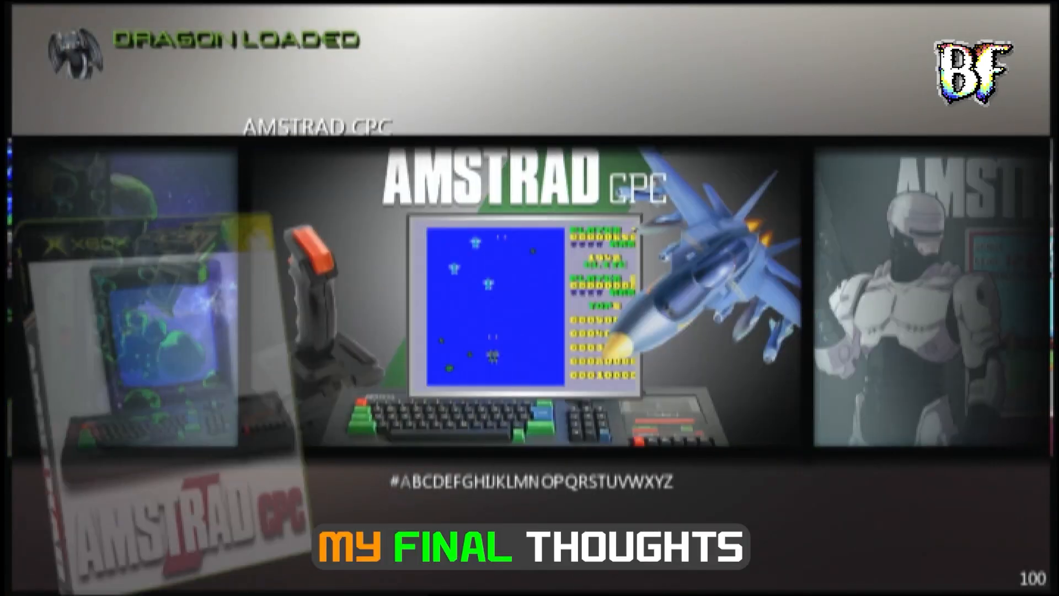
key("Right")
key("Right")
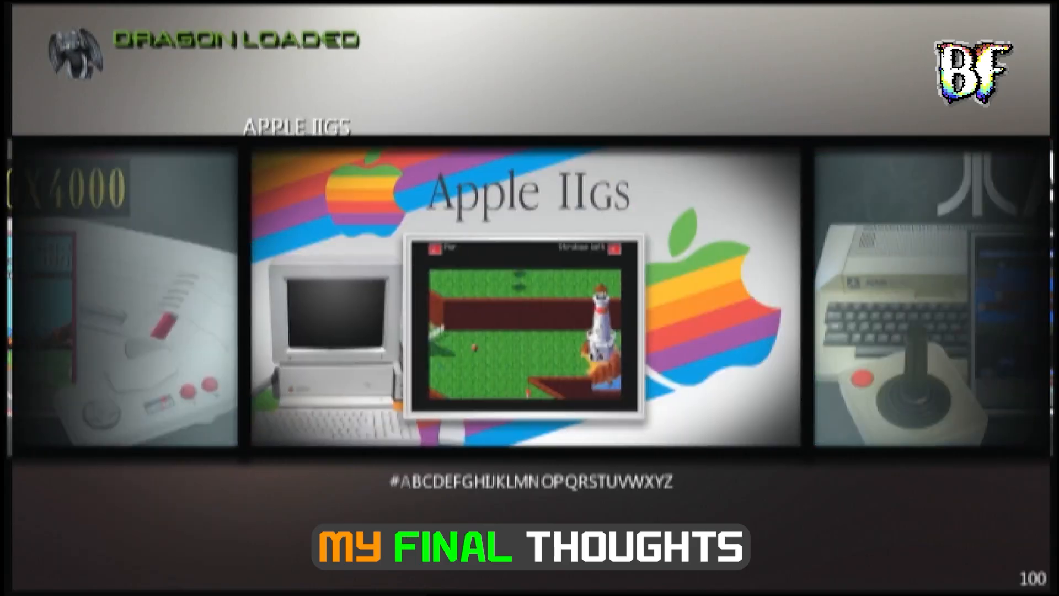
key("Right")
key("Right")
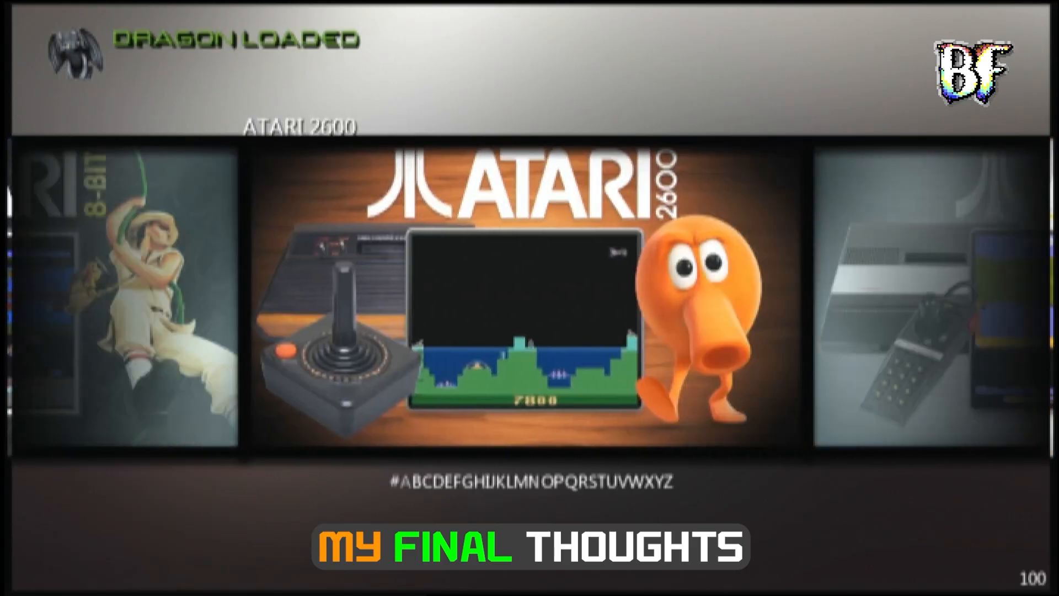
key("Right")
key("Right")
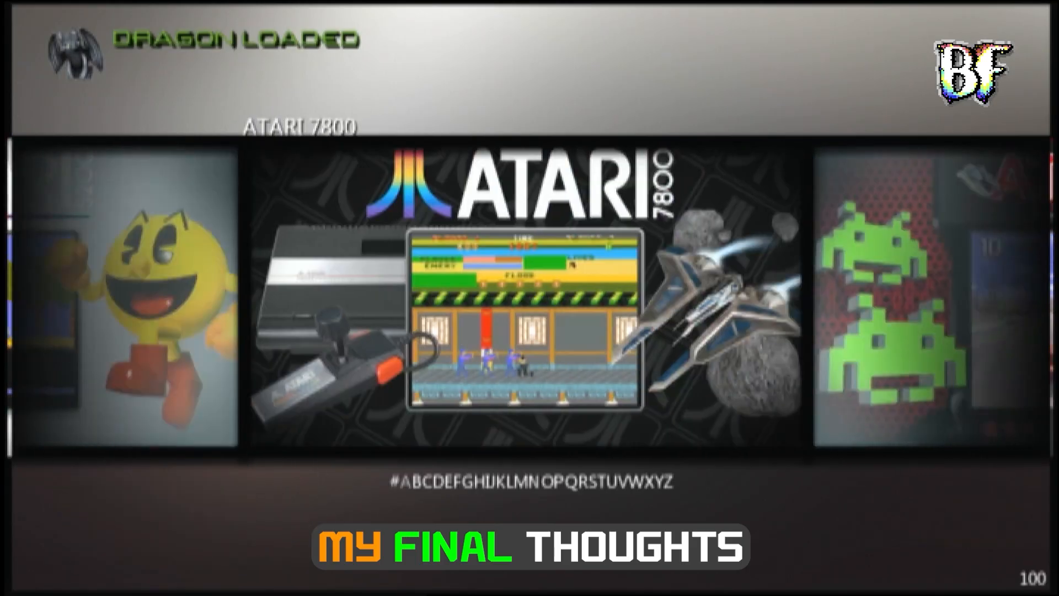
key("Right")
key("Right")
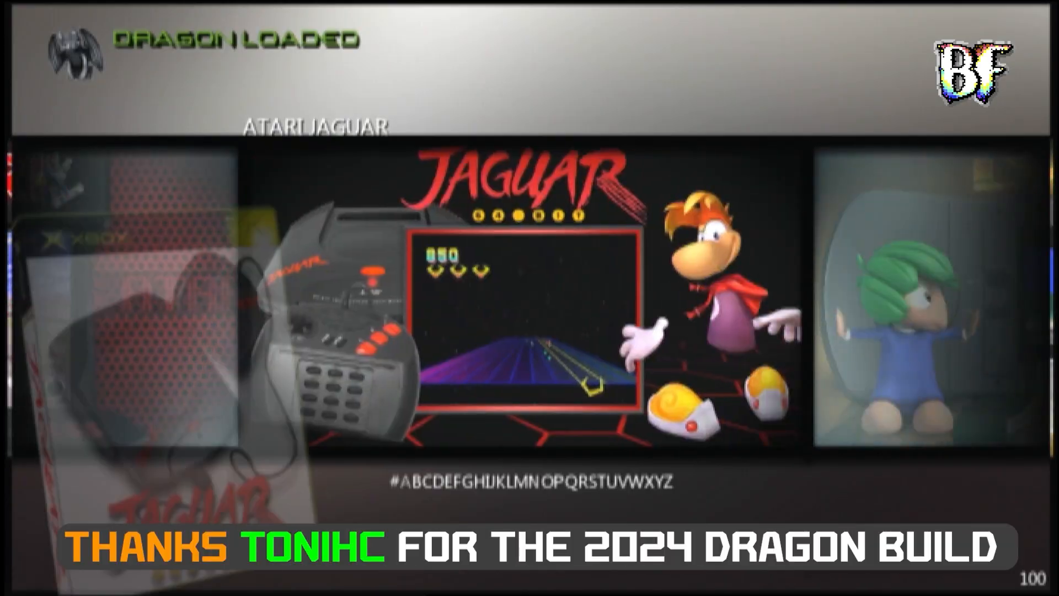
key("Right")
key("Right")
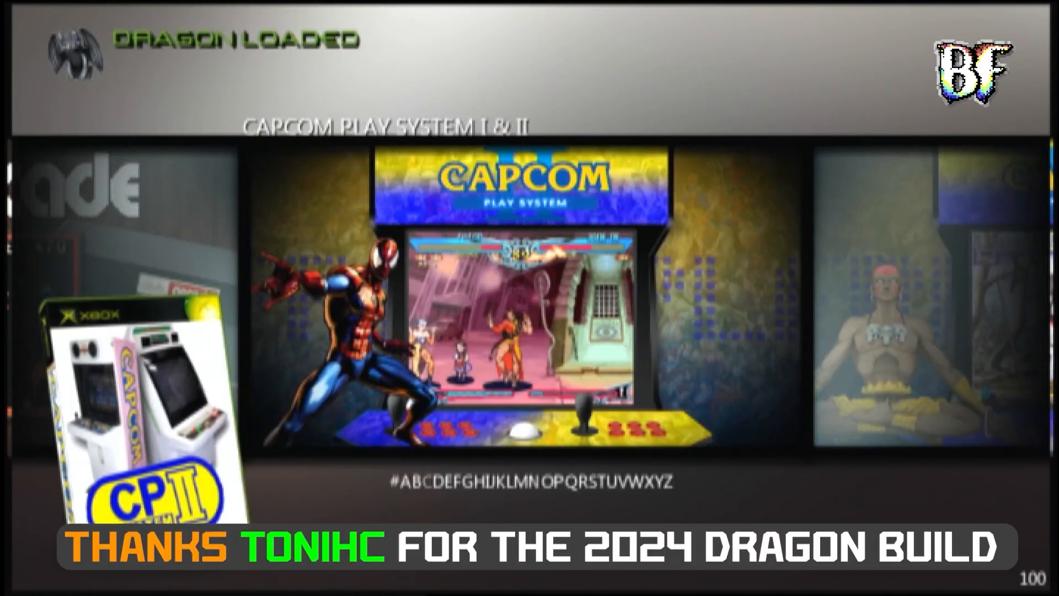
key("Right")
key("Right")
key("Right")
key("Right")
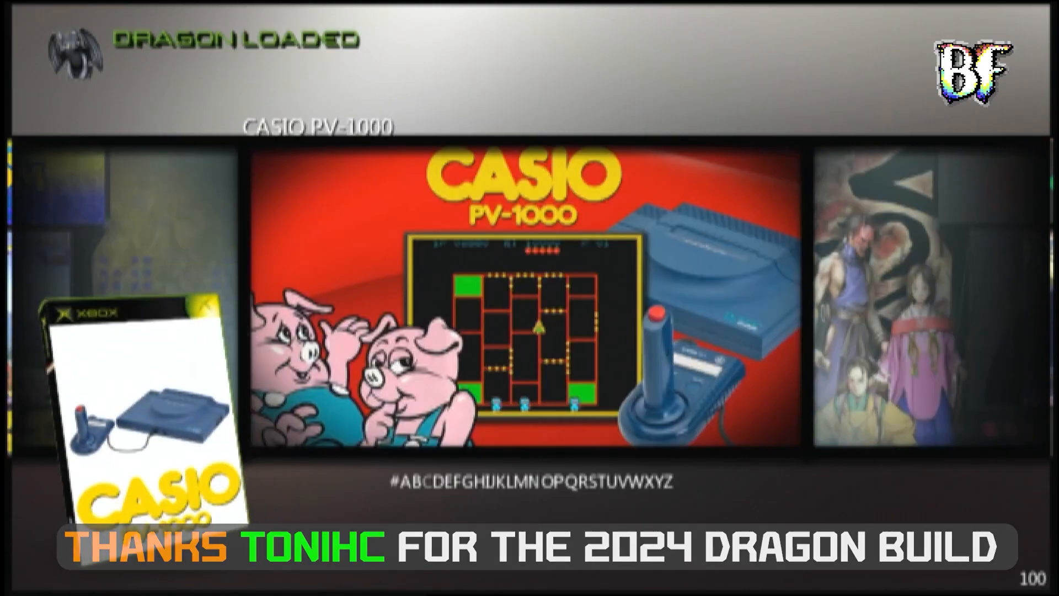
key("Right")
key("Right")
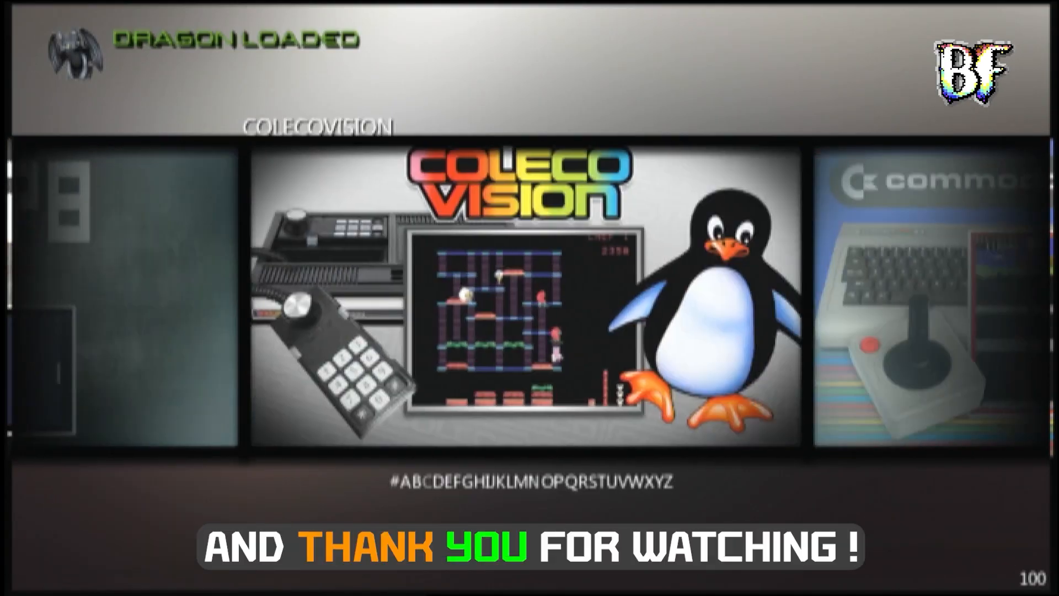
key("Right")
key("Right")
key("Right")
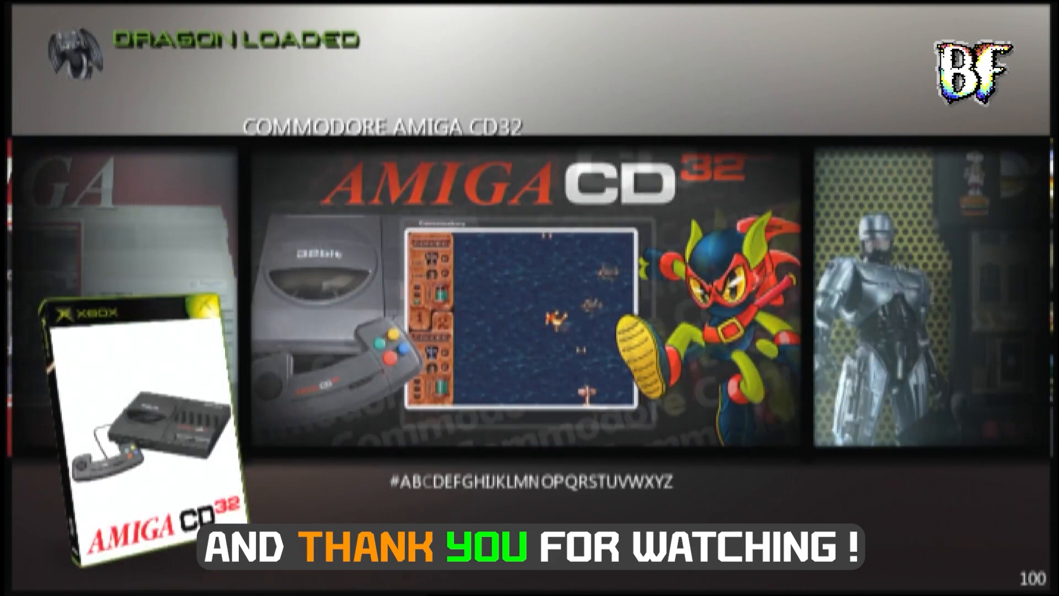
key("Right")
key("Right")
key("Right")
key("Right")
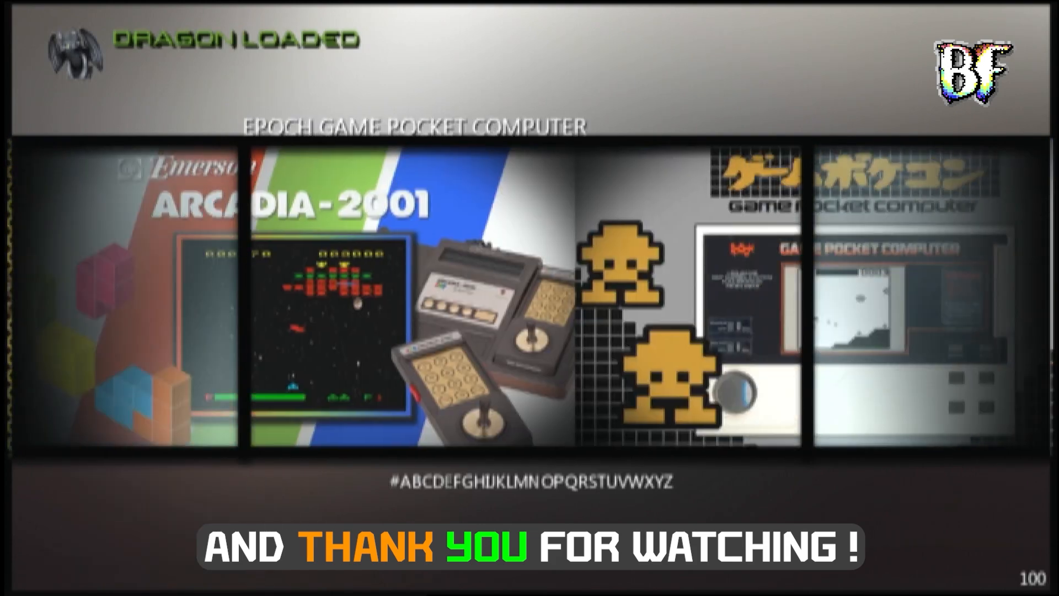
key("Right")
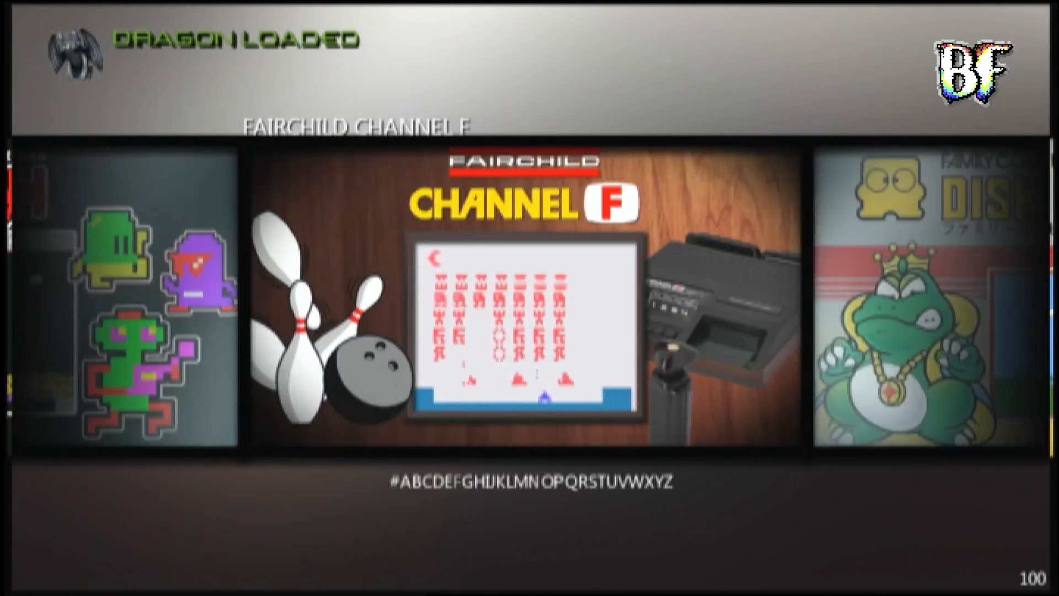
key("Right")
key("Right")
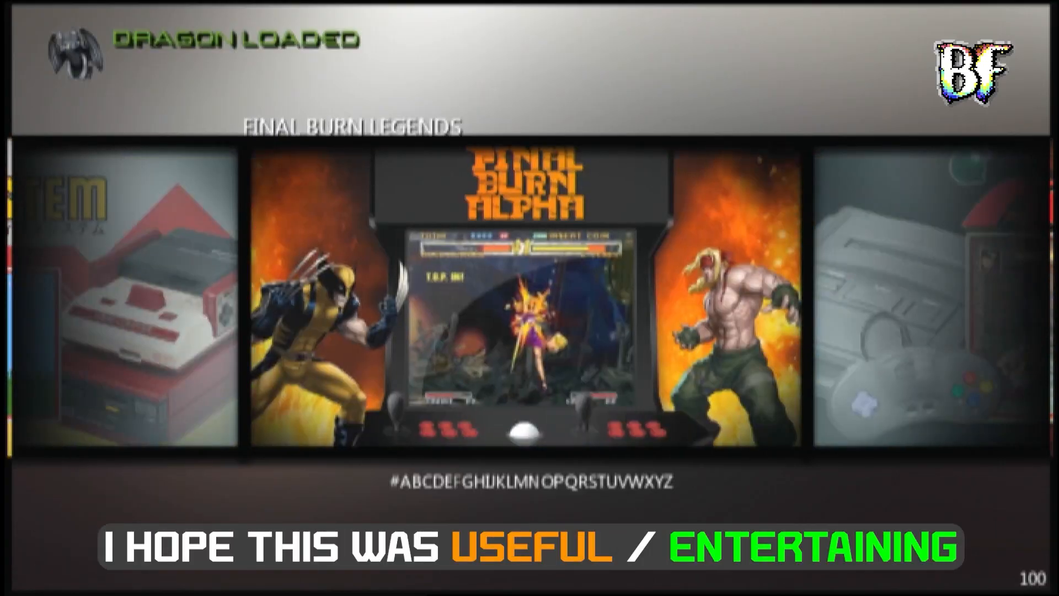
key("Right")
key("Right")
key("Right")
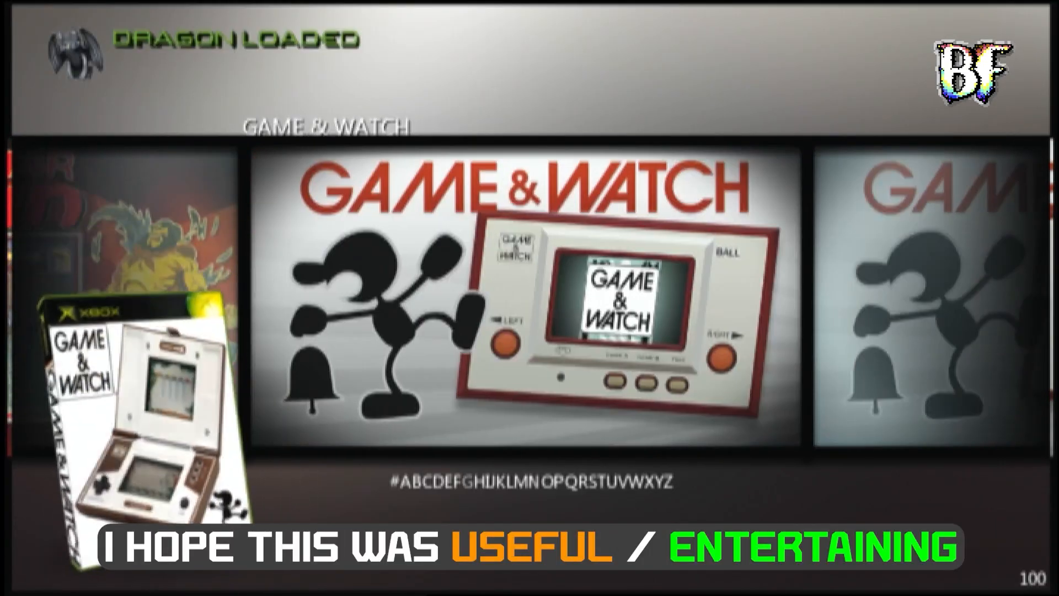
key("Right")
key("Right")
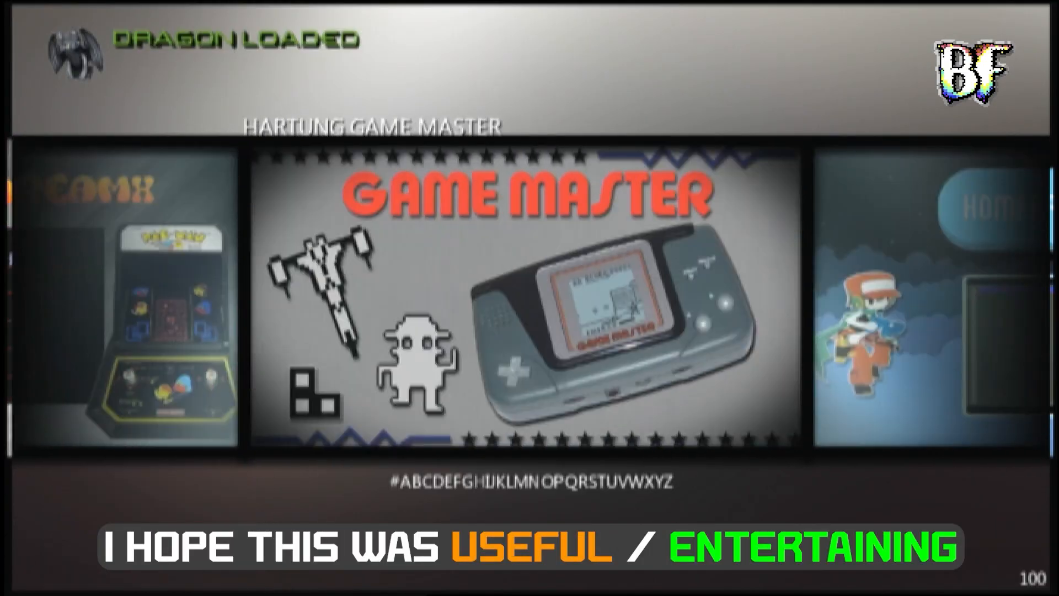
key("Right")
key("Right")
key("Right")
key("Right")
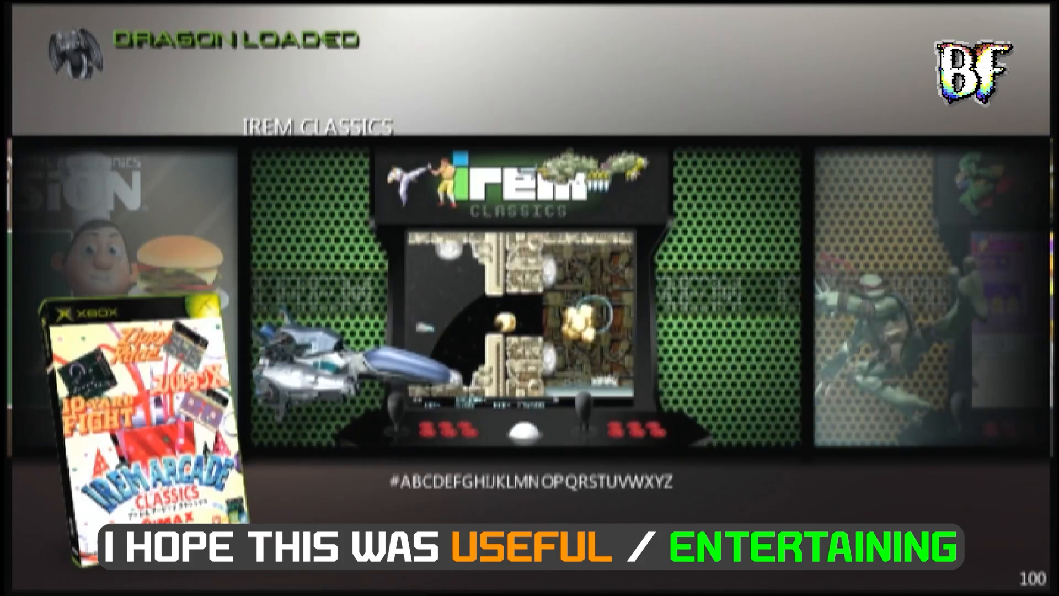
key("Right")
key("Right")
key("Right")
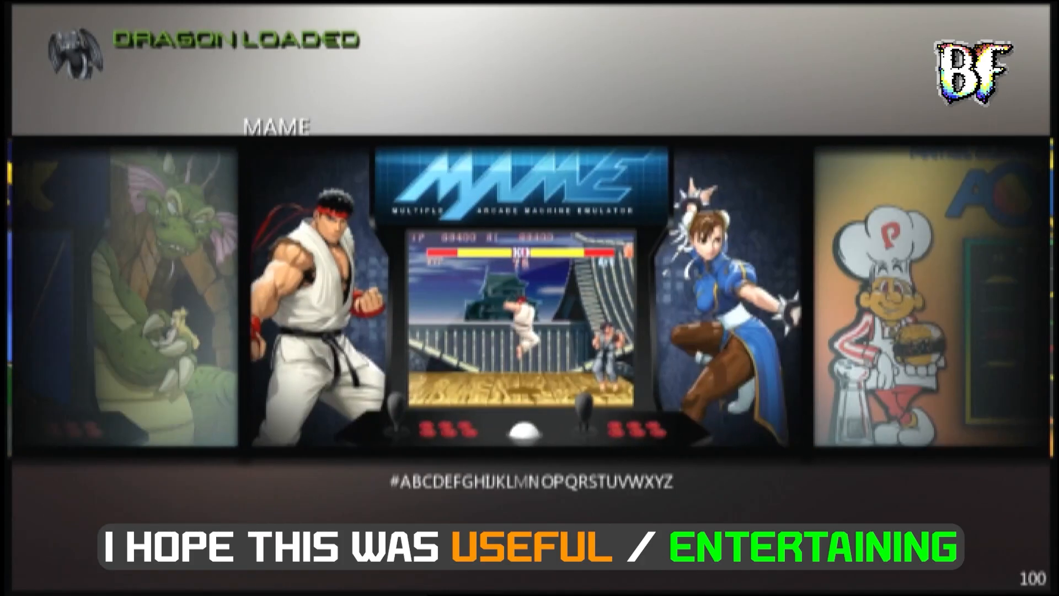
key("Right")
key("Right")
key("Right")
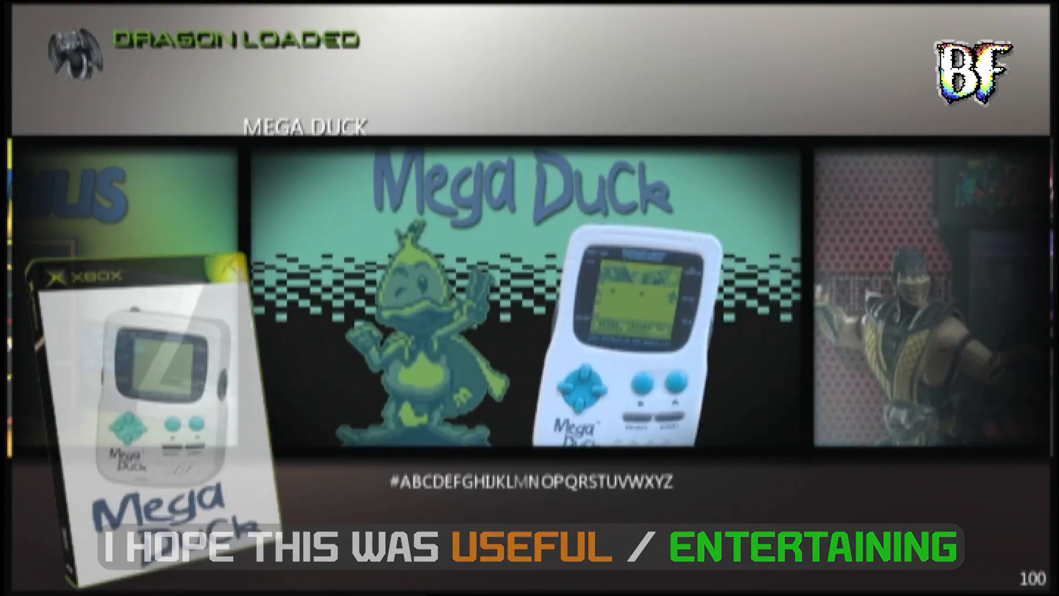
key("Right")
key("Right")
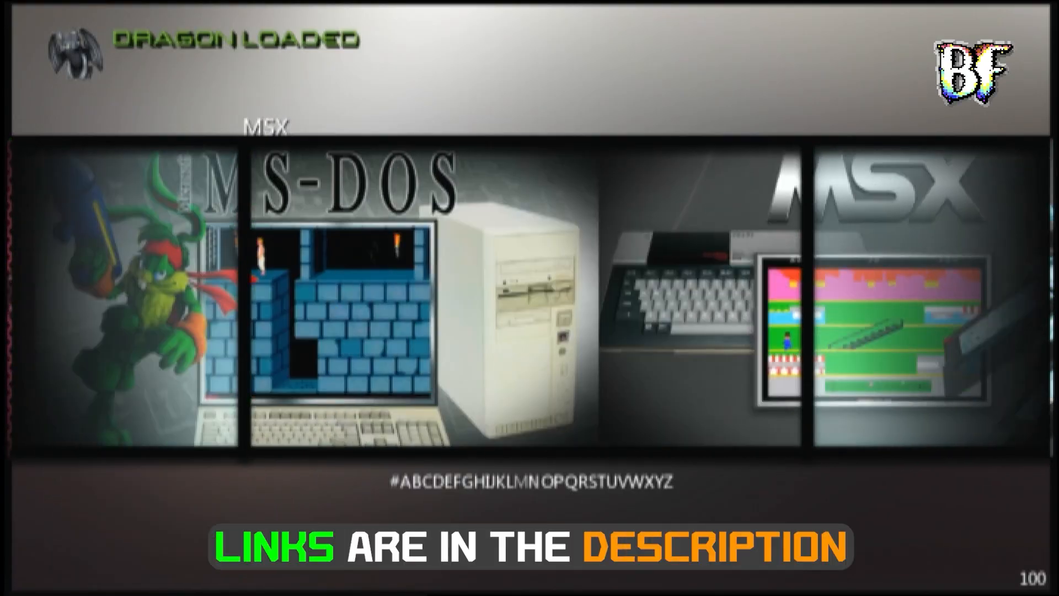
key("Right")
key("Right")
key("Right")
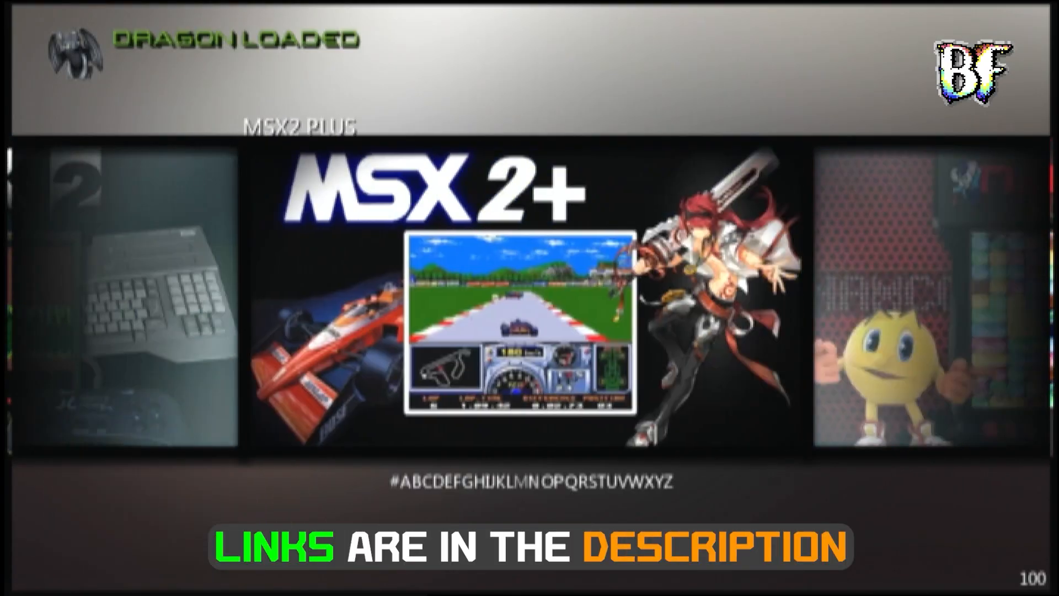
key("Right")
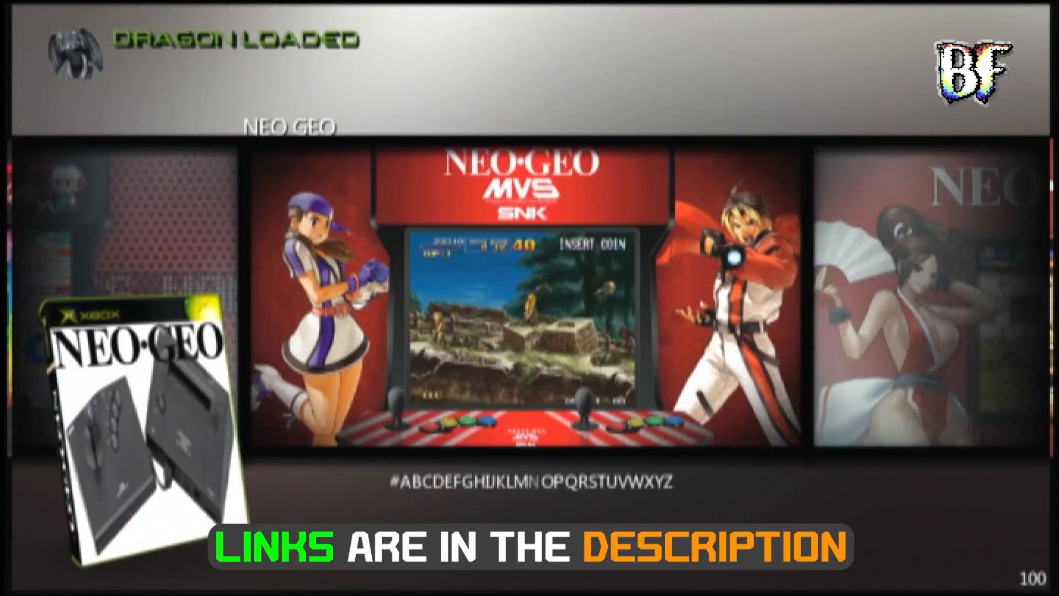
key("Right")
key("Right")
key("Right")
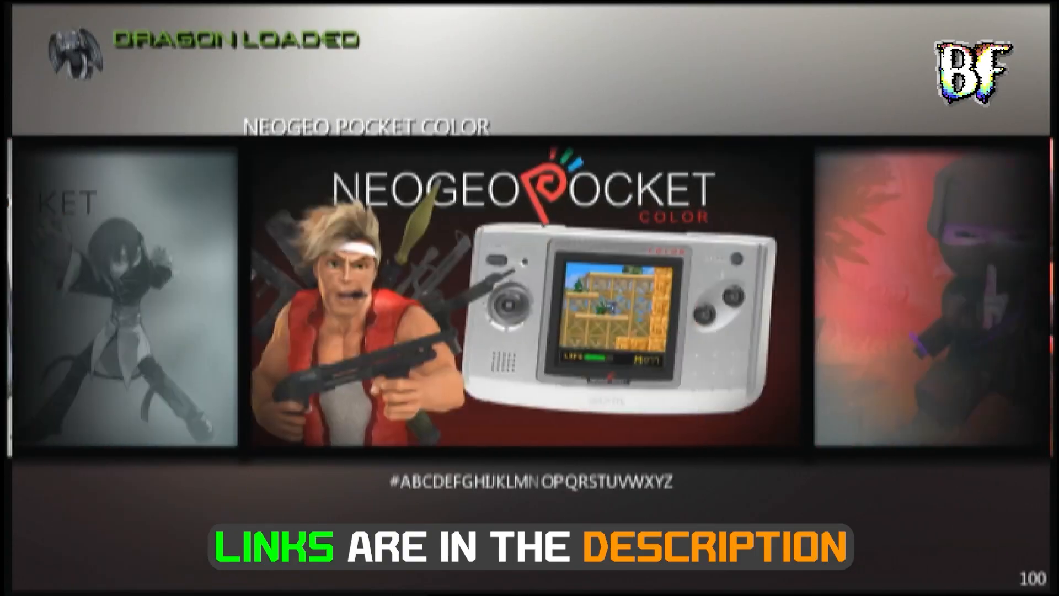
key("Right")
key("Right")
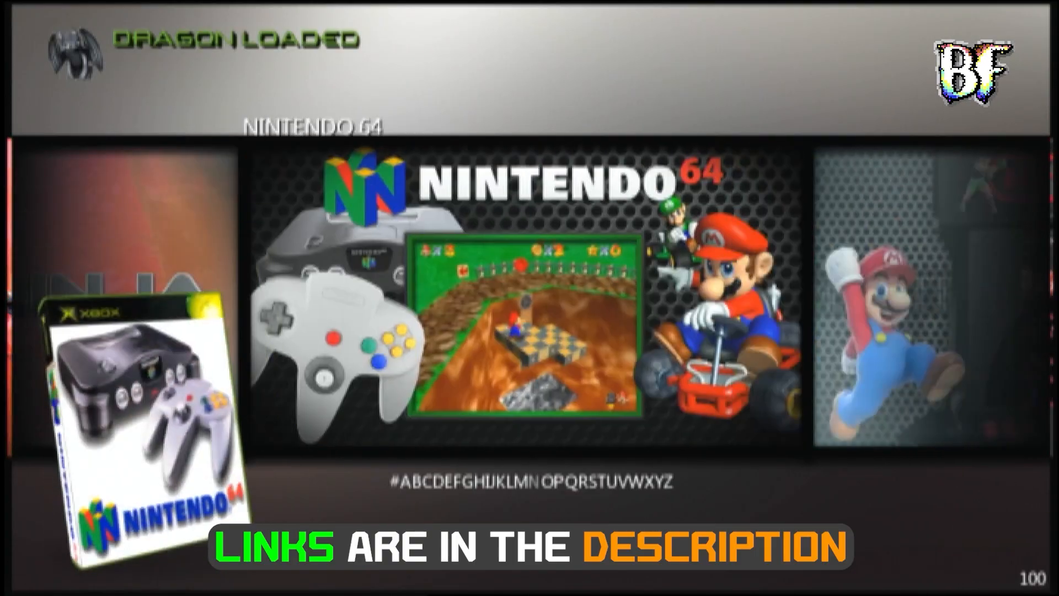
key("Right")
key("Right")
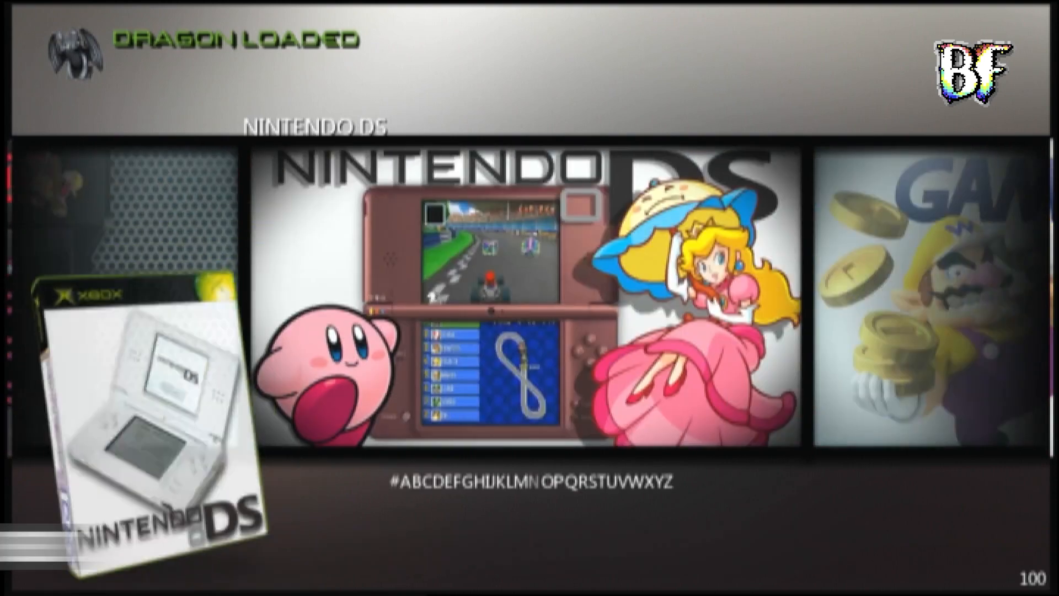
key("Right")
key("Right")
key("Right")
key("Right")
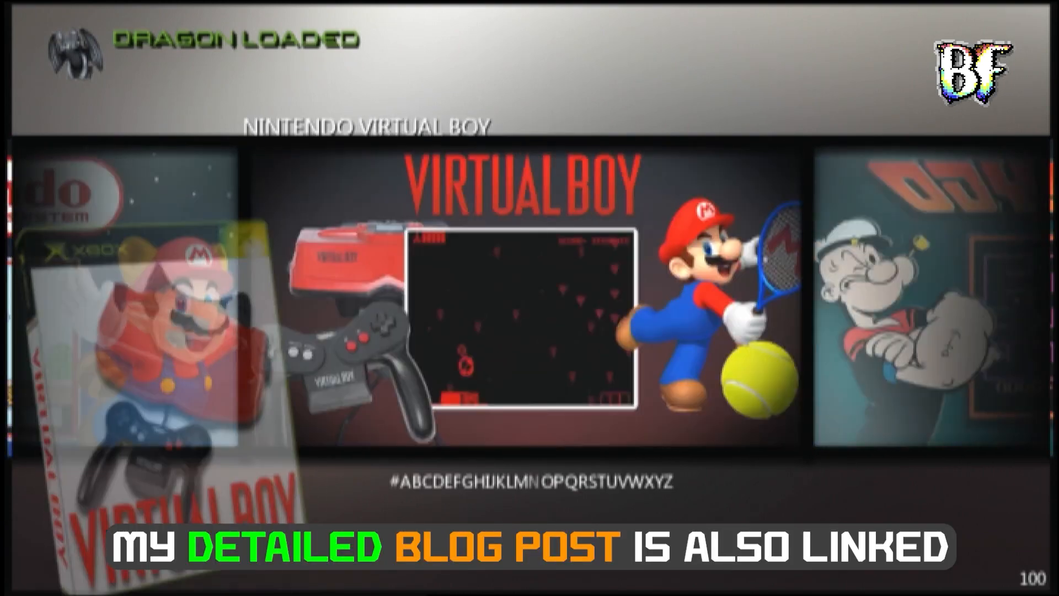
key("Right")
key("Right")
key("Right")
key("Right")
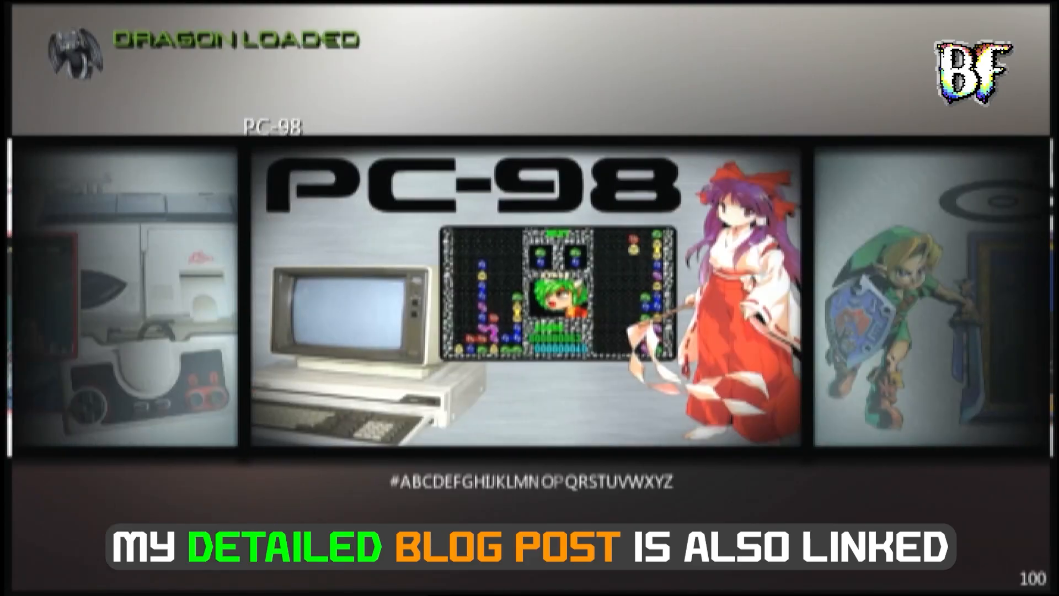
key("Right")
key("Right")
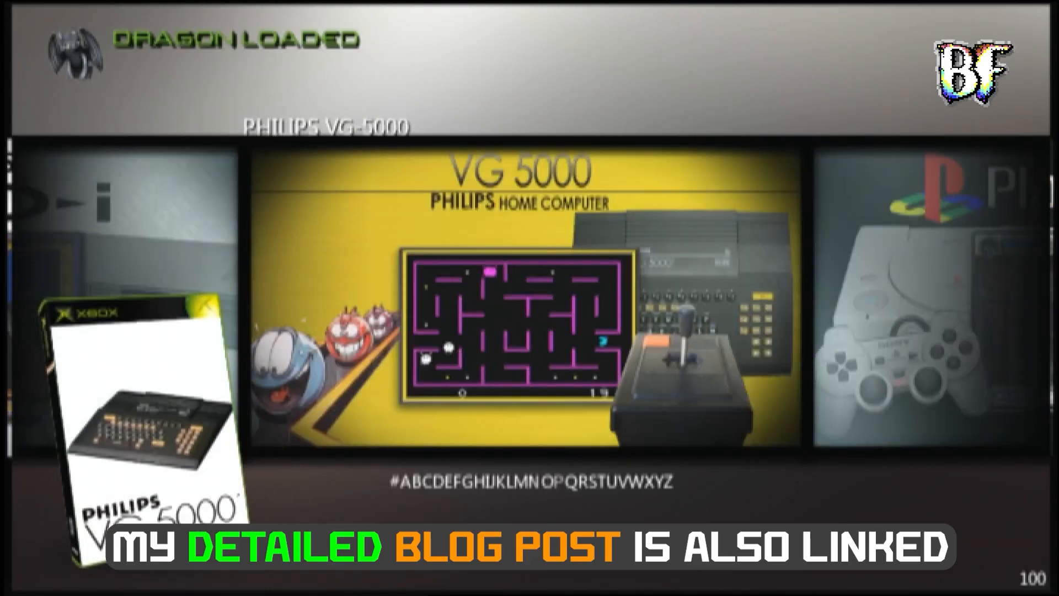